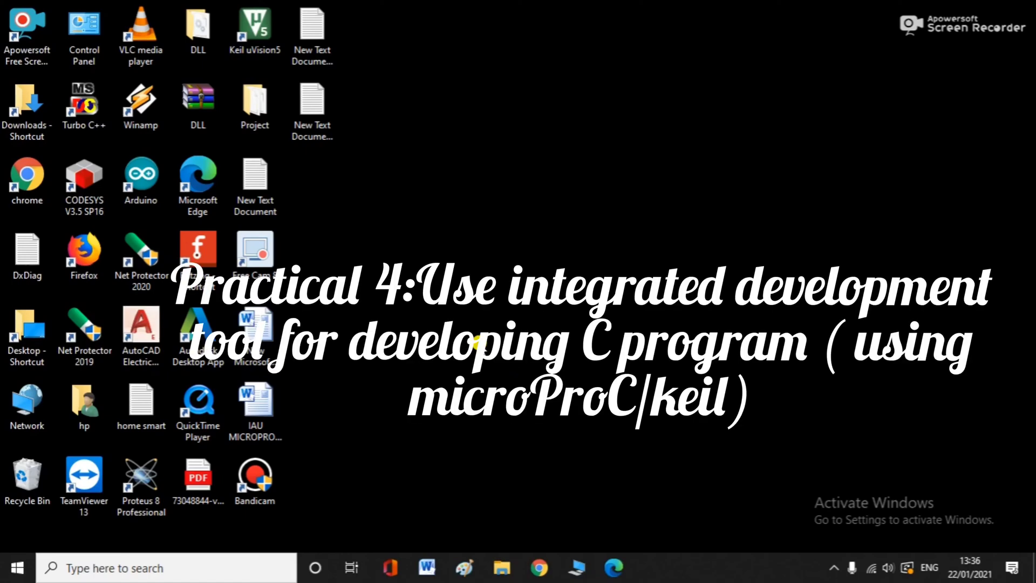
Step: Launch Keil µVision5 and start a new µVision project
key(Left)
click(254, 36)
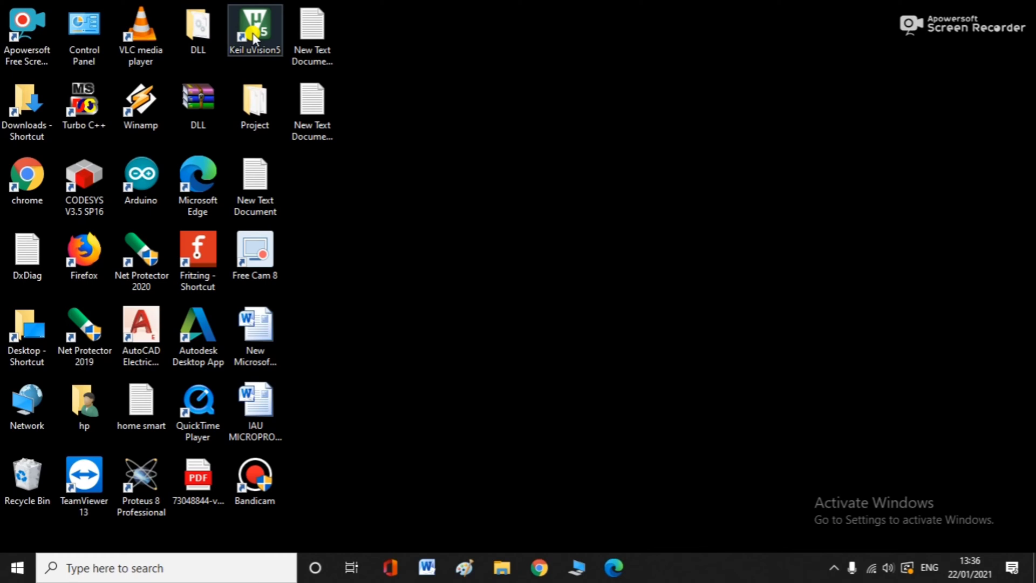
double_click(253, 36)
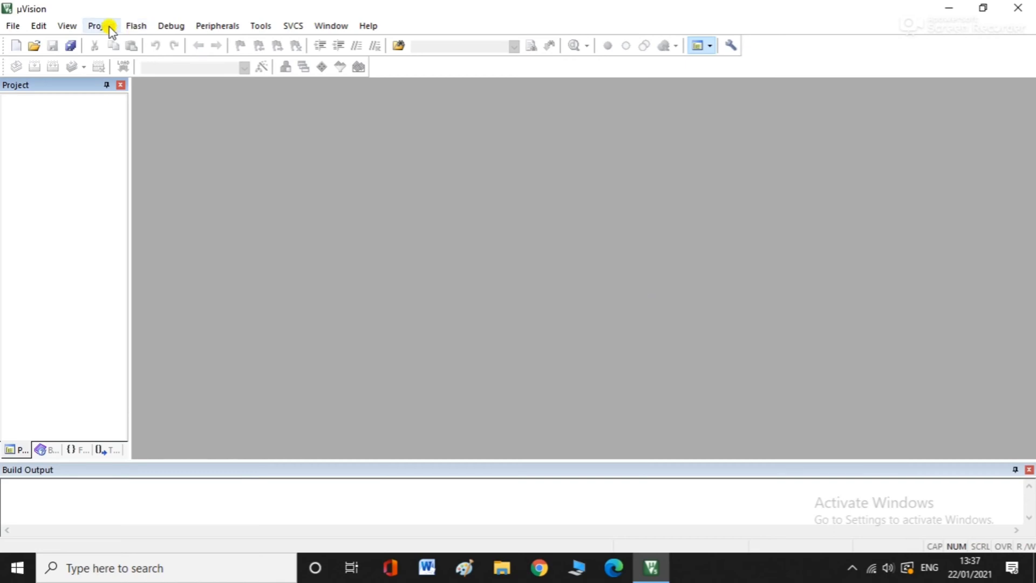
click(110, 29)
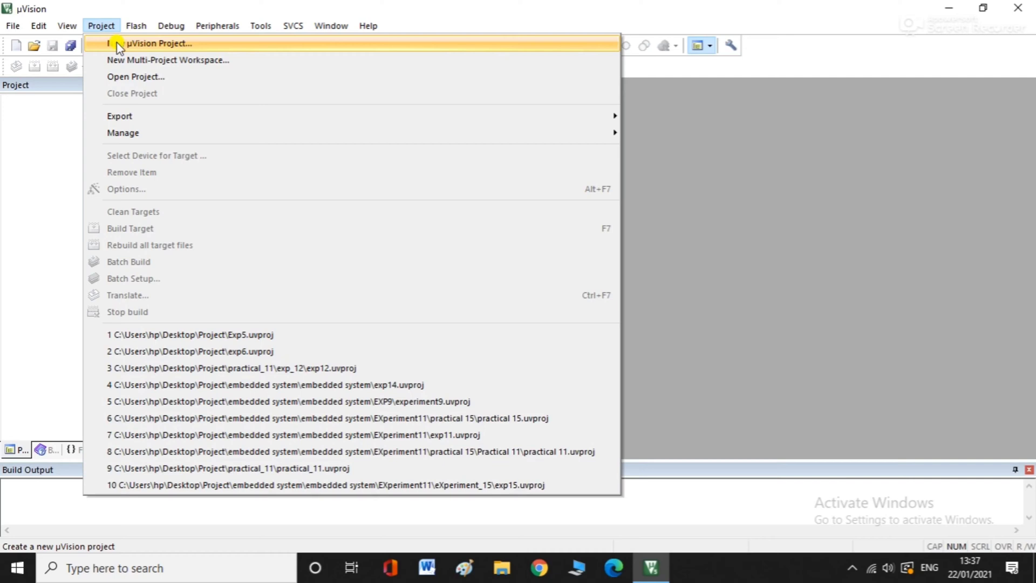
click(119, 44)
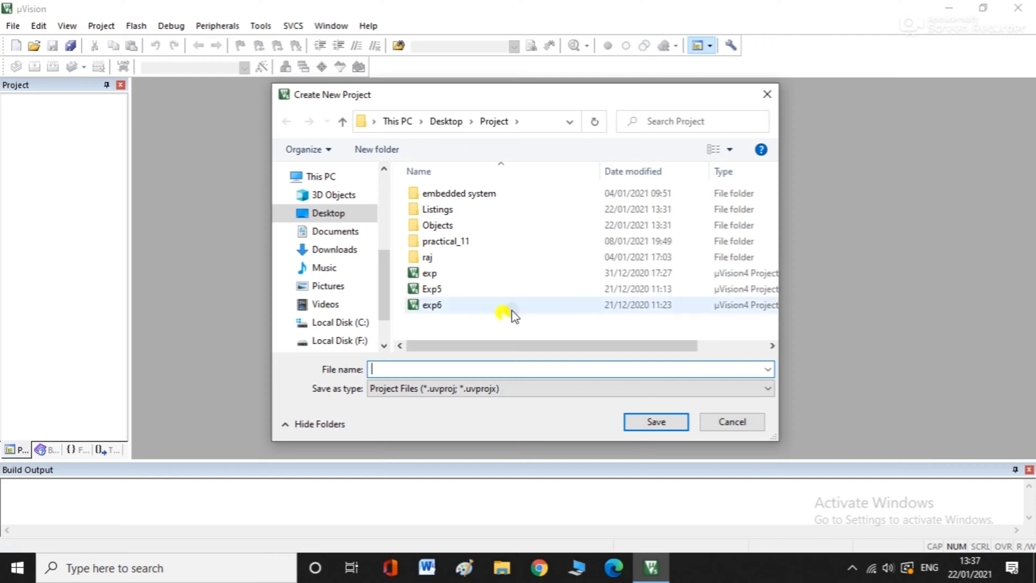
Step: Create a new folder named 'practical 4' inside the Project folder
right_click(496, 324)
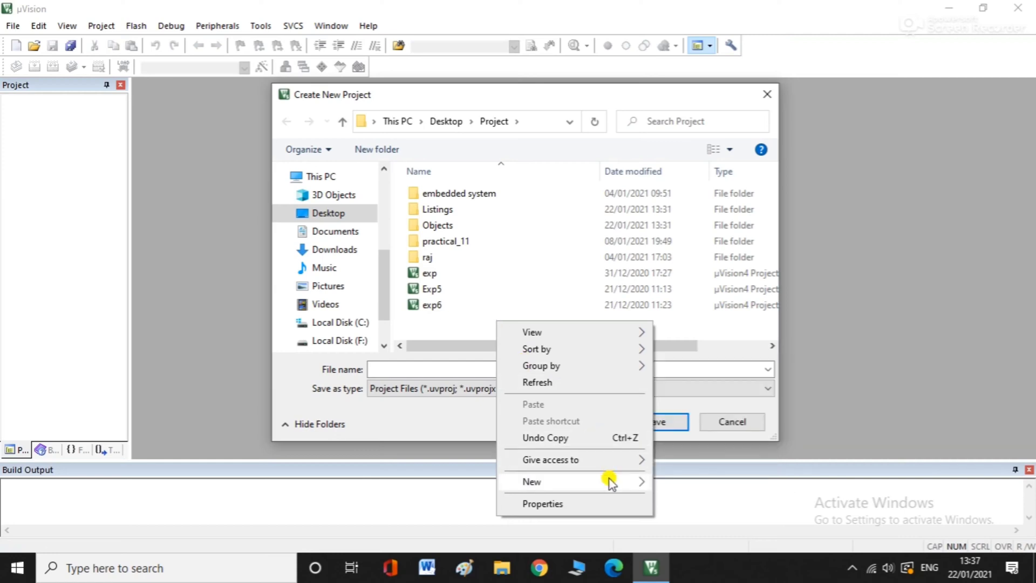
mouse_move(571, 482)
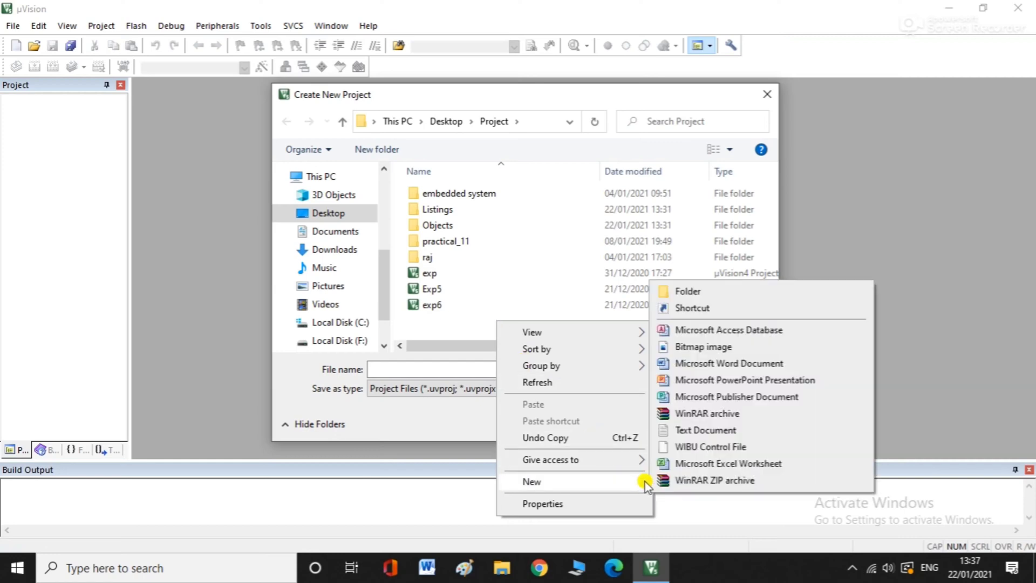
click(714, 287)
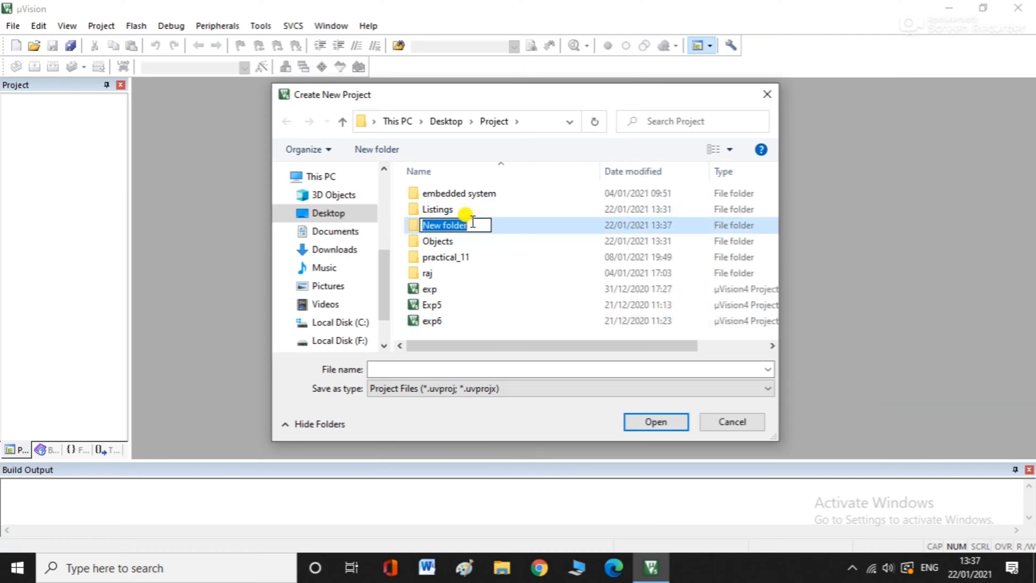
click(473, 225)
key(BackSpace)
key(BackSpace)
key(BackSpace)
key(BackSpace)
text(p)
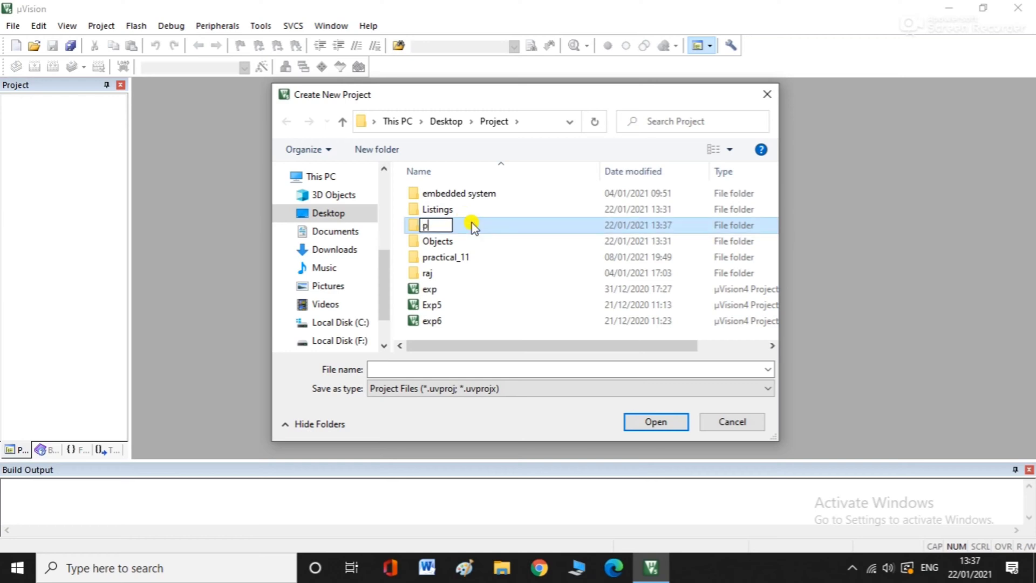
text(ractical 4)
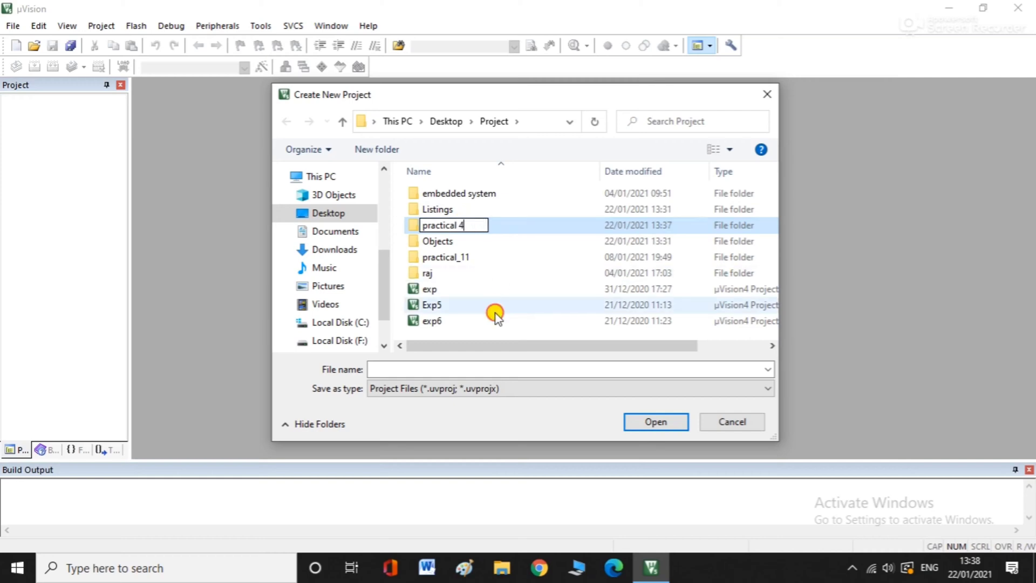
Step: Open the practical 4 folder and replace the prefilled Exp5 project name with 'practical 4'
double_click(528, 231)
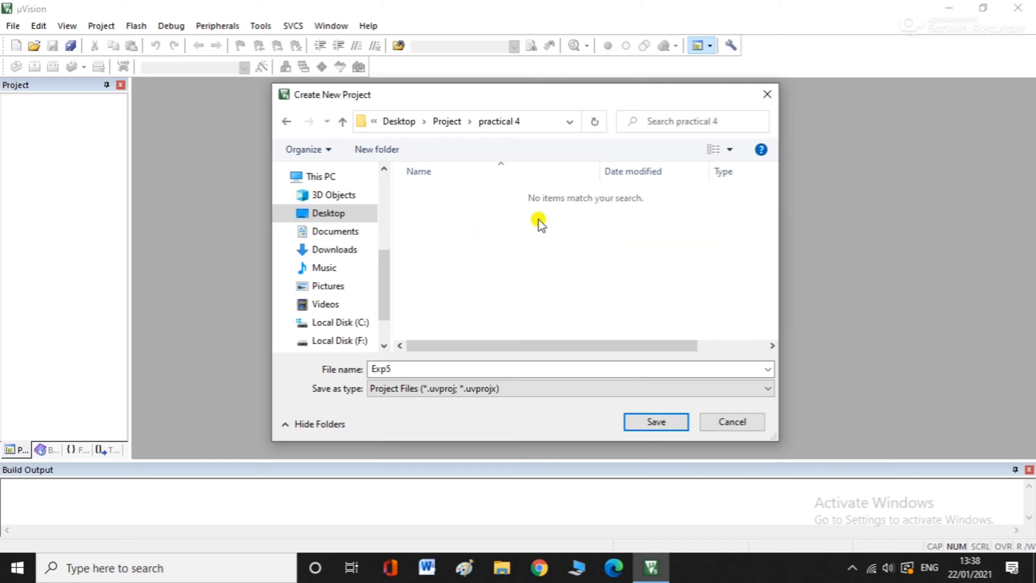
click(400, 366)
double_click(405, 369)
key(BackSpace)
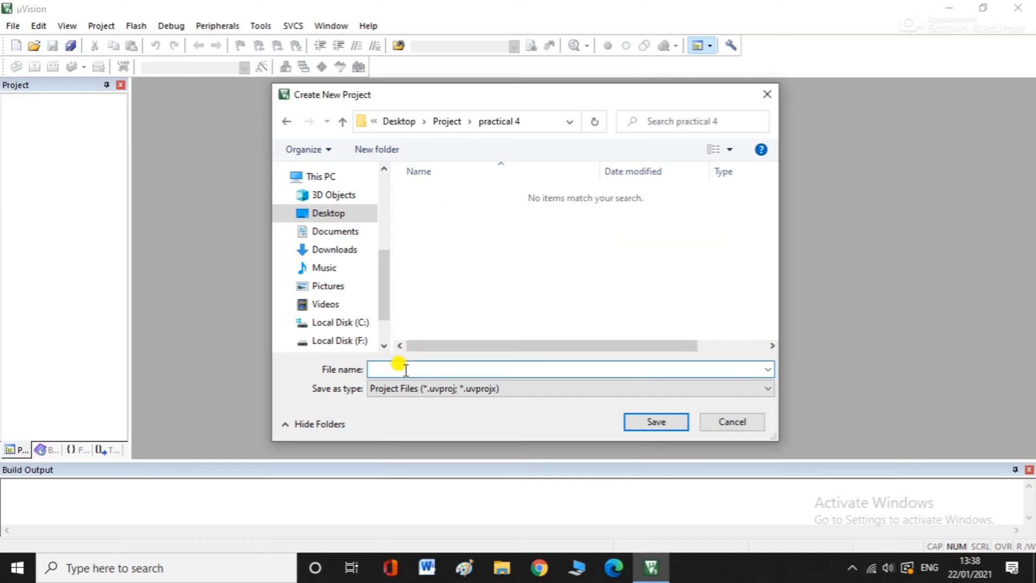
text(practic)
text(al 4)
Step: Save the practical 4 project and select the Microchip AT89C51 as its target device
click(654, 421)
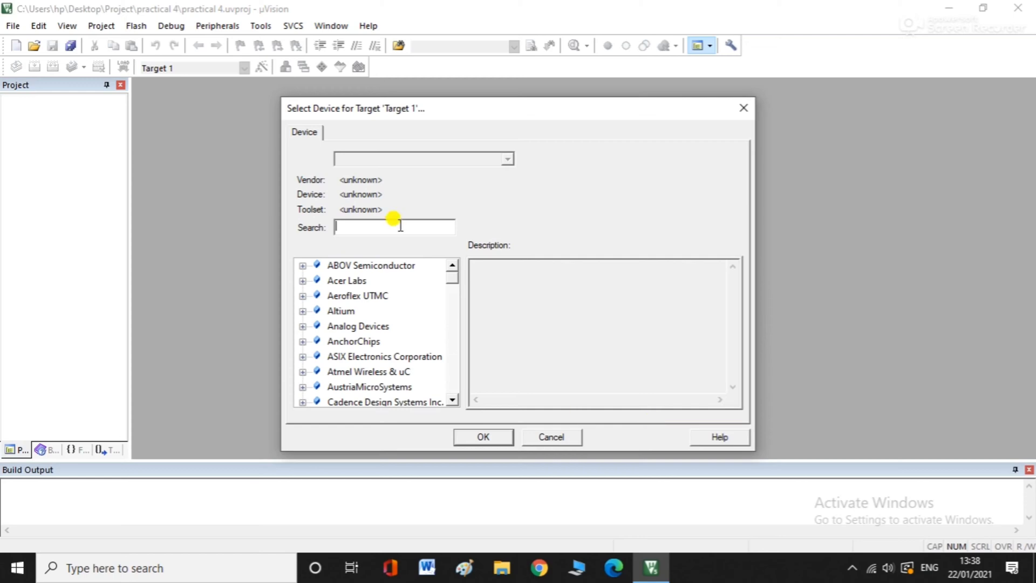
text(At)
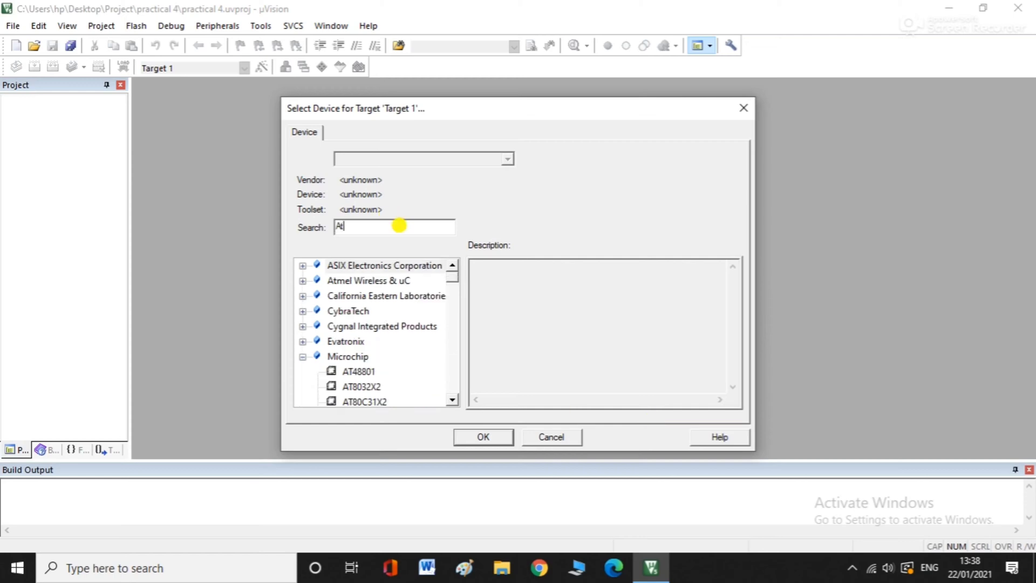
text(89)
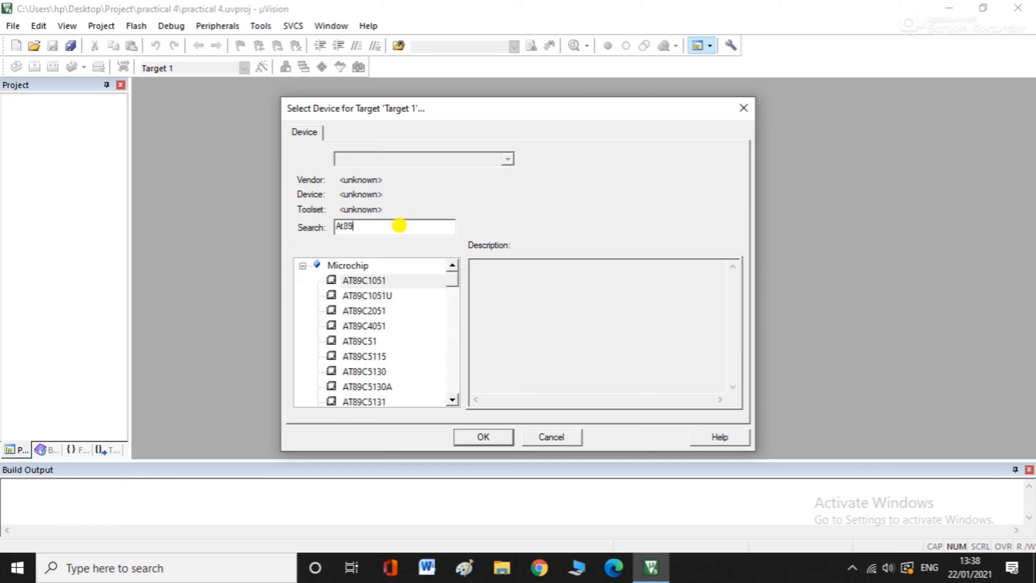
text(c5)
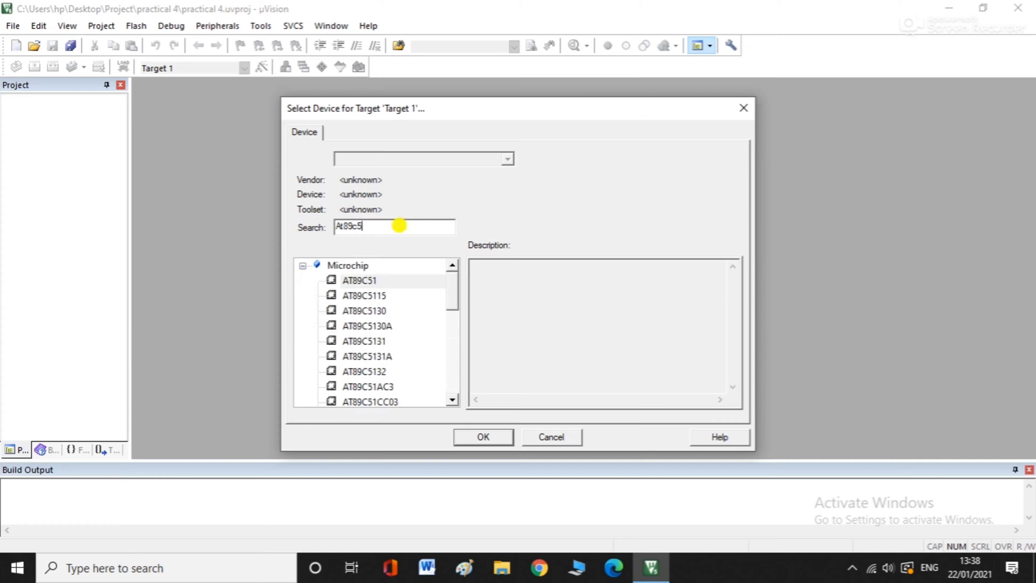
text(1,)
click(380, 282)
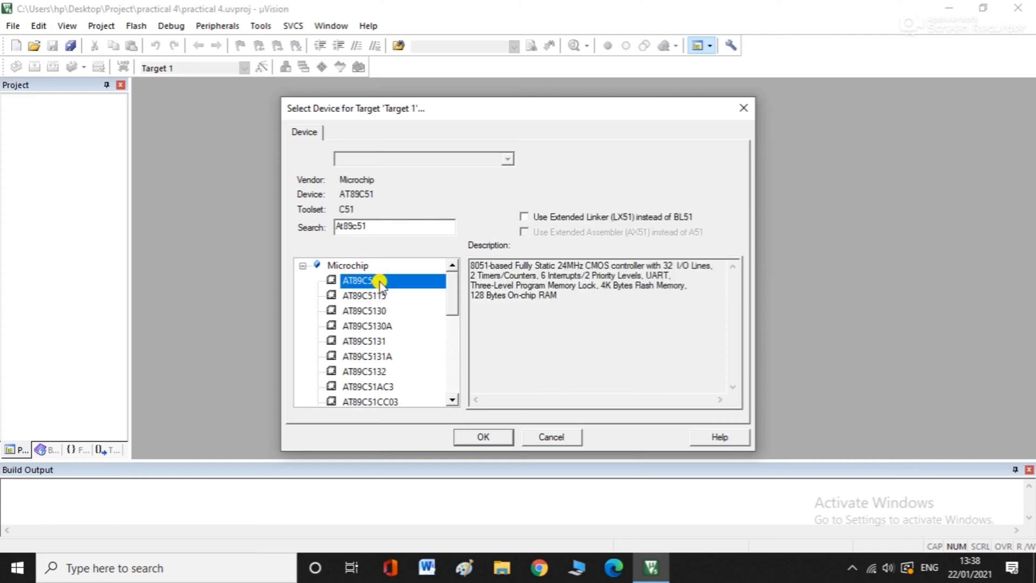
click(483, 436)
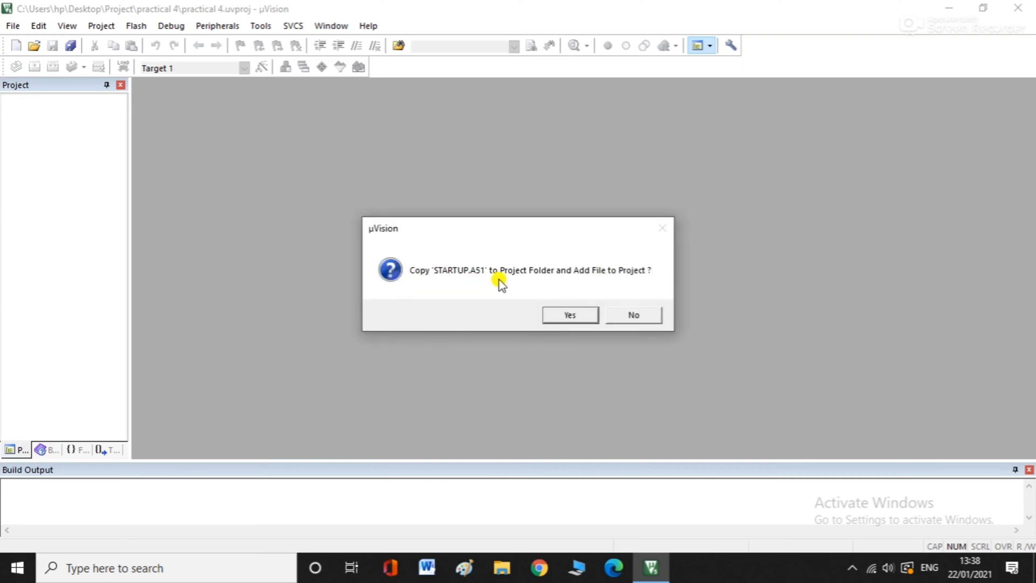
Step: Decline copying STARTUP.A51 and expand Target 1 to reveal Source Group 1
click(642, 317)
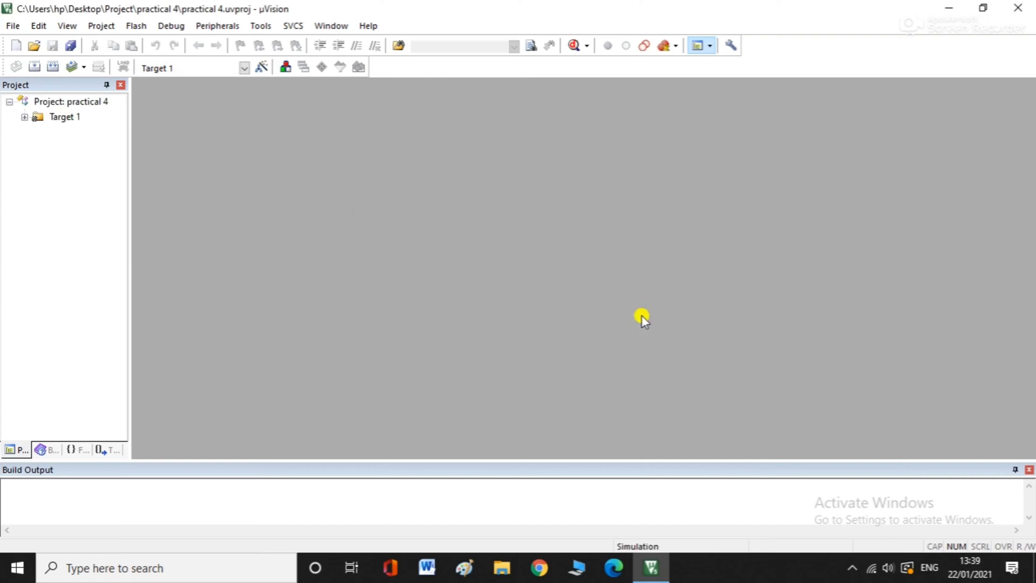
double_click(27, 118)
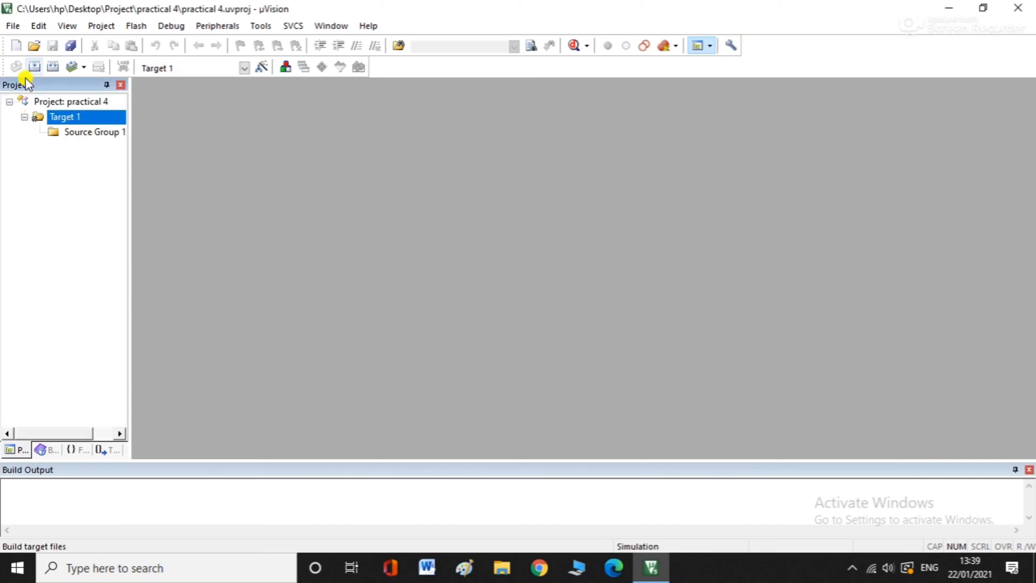
click(20, 29)
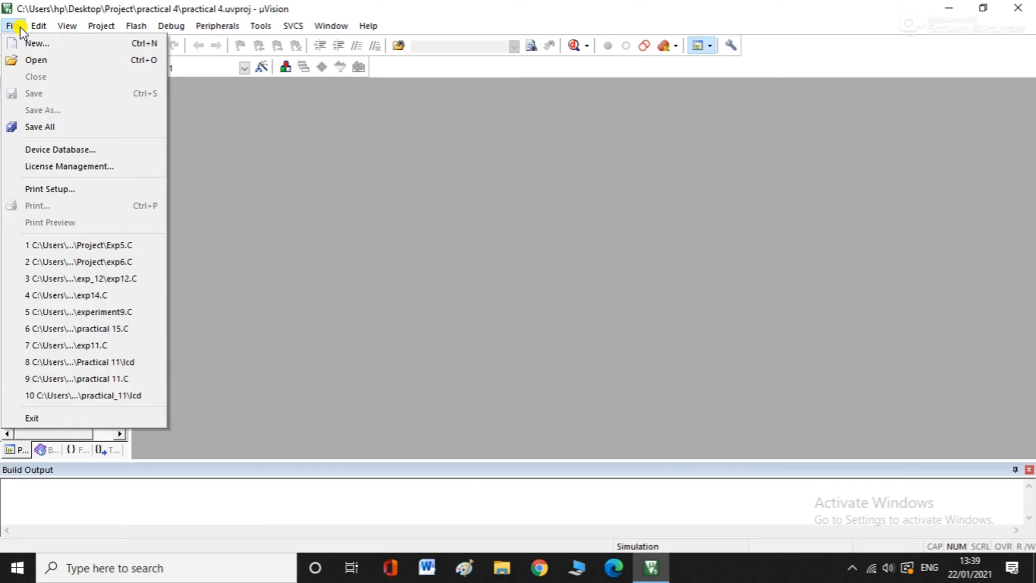
Step: Create a blank text file and save it as practical 4.C in the practical 4 folder
click(31, 43)
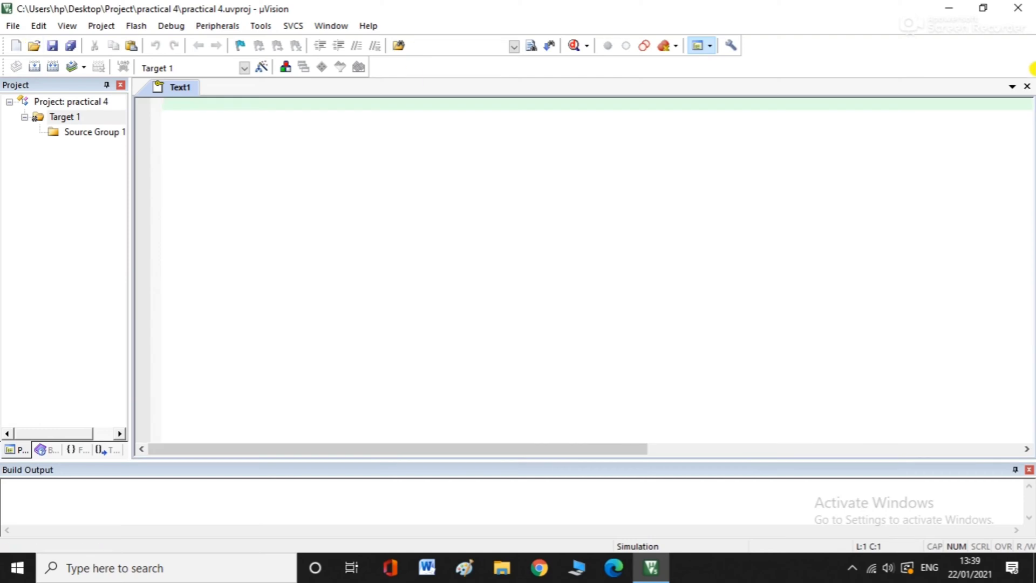
click(1026, 86)
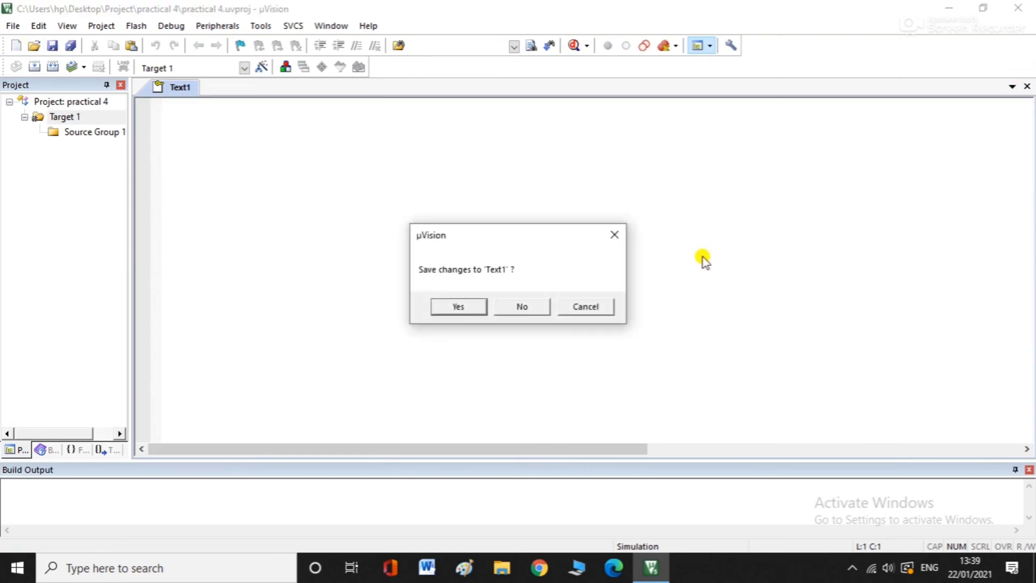
click(452, 314)
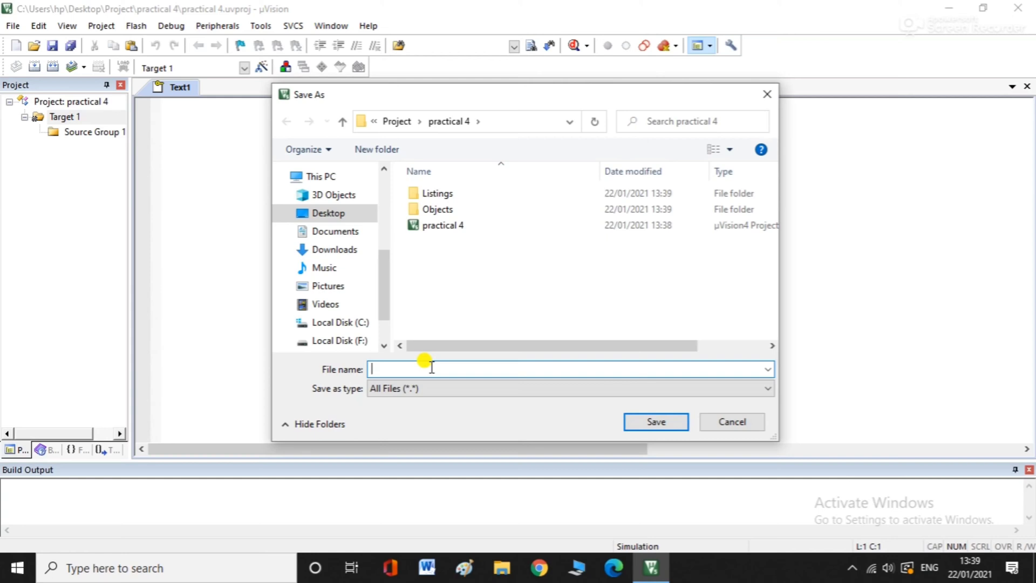
text(practical)
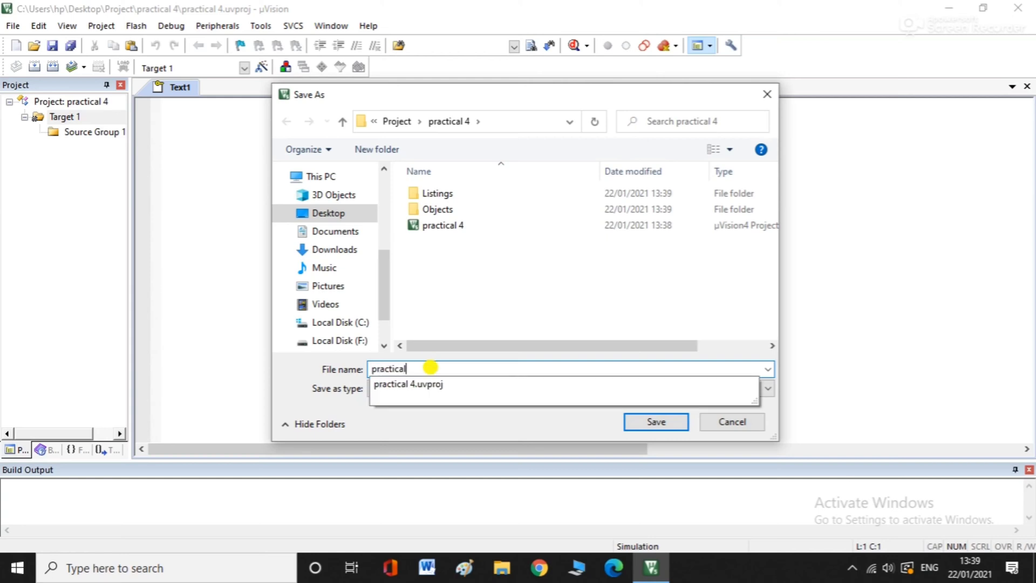
text( 4)
text(.c)
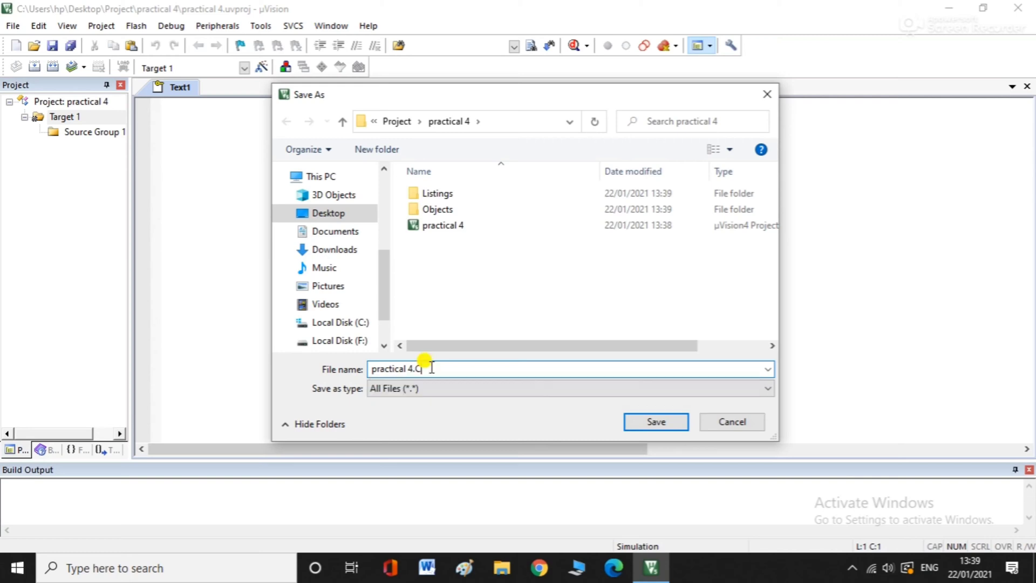
click(662, 422)
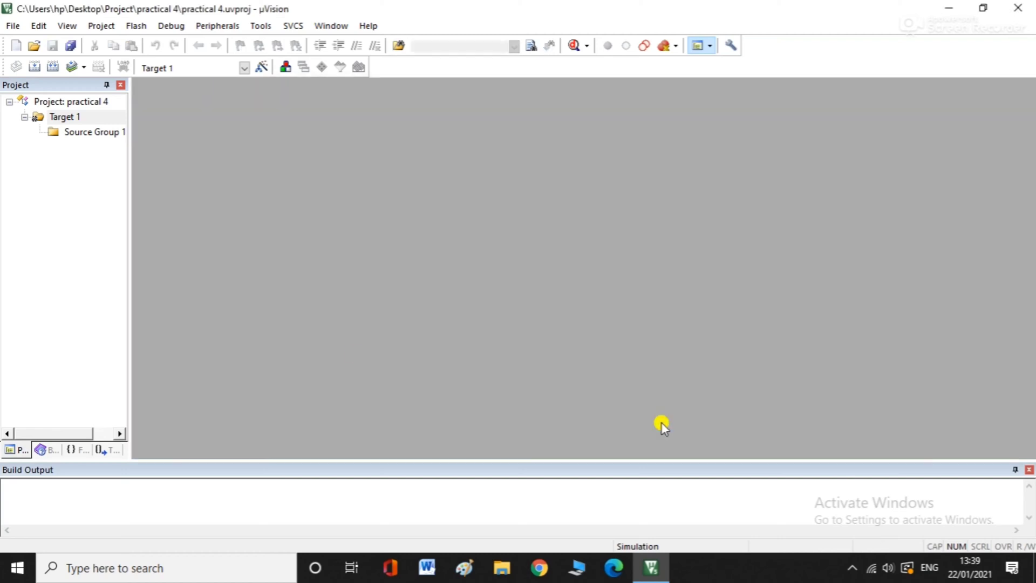
Step: Add practical 4.C to Source Group 1 and open it in the editor
right_click(91, 132)
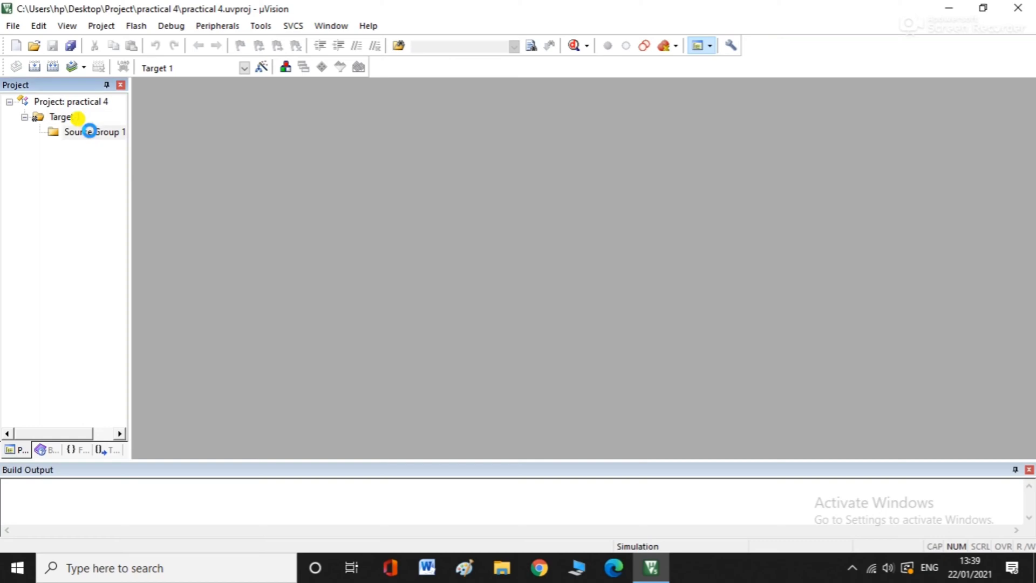
double_click(89, 132)
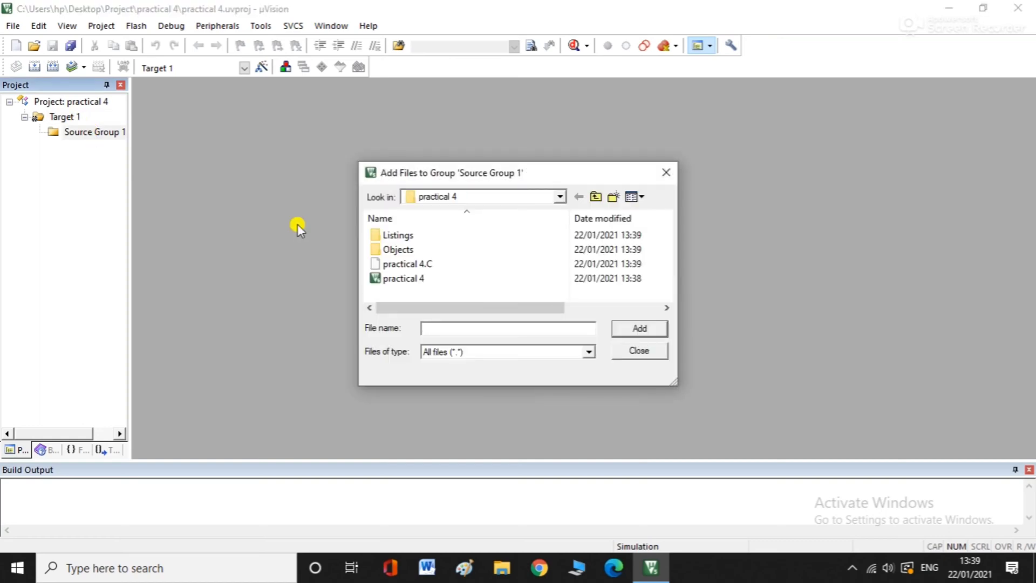
click(447, 264)
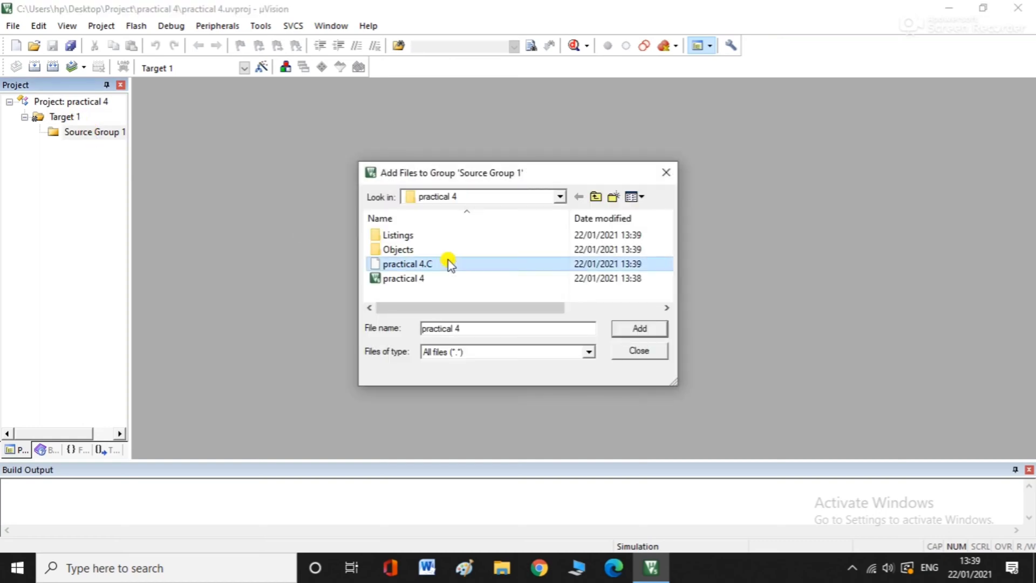
click(652, 333)
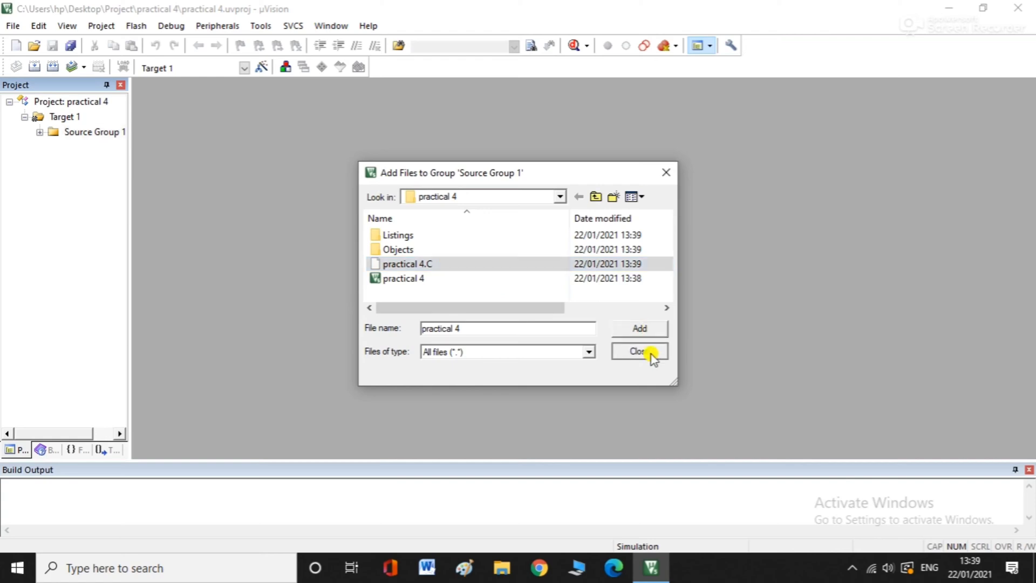
click(640, 352)
click(39, 133)
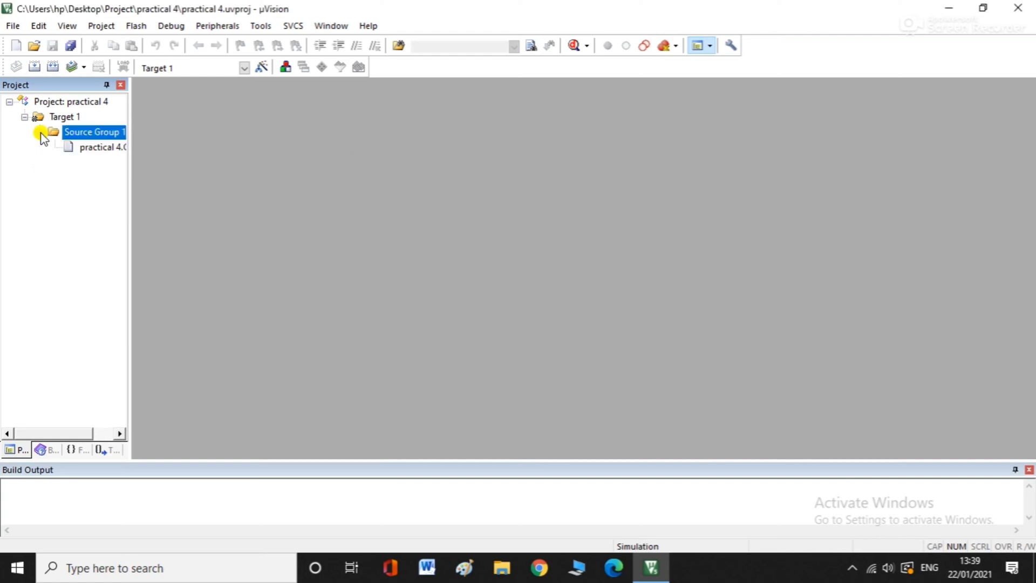
double_click(79, 150)
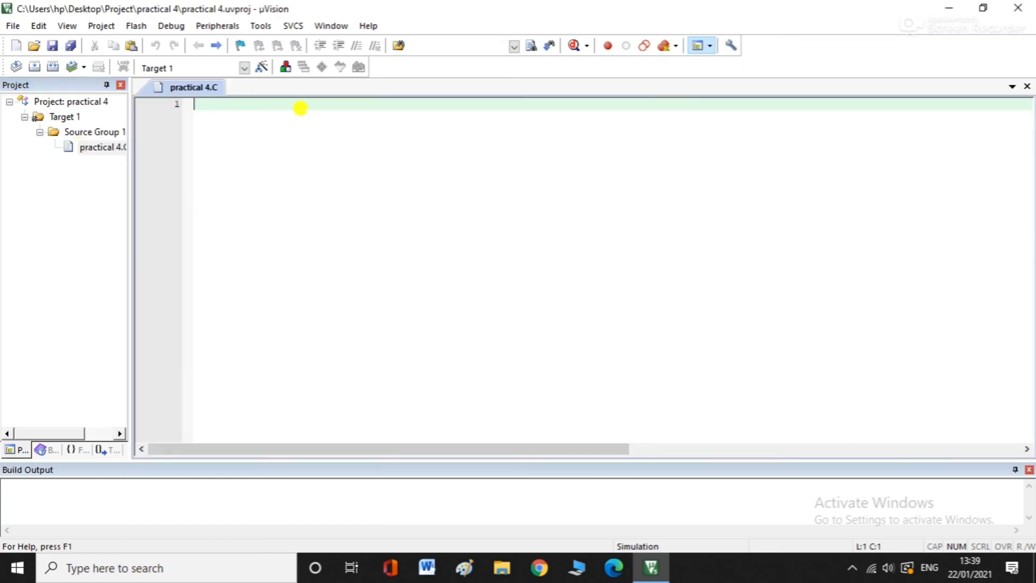
Step: Paste the 15-line program computing 4+2 into P1 and 4*2 into P2, then rebuild
right_click(231, 112)
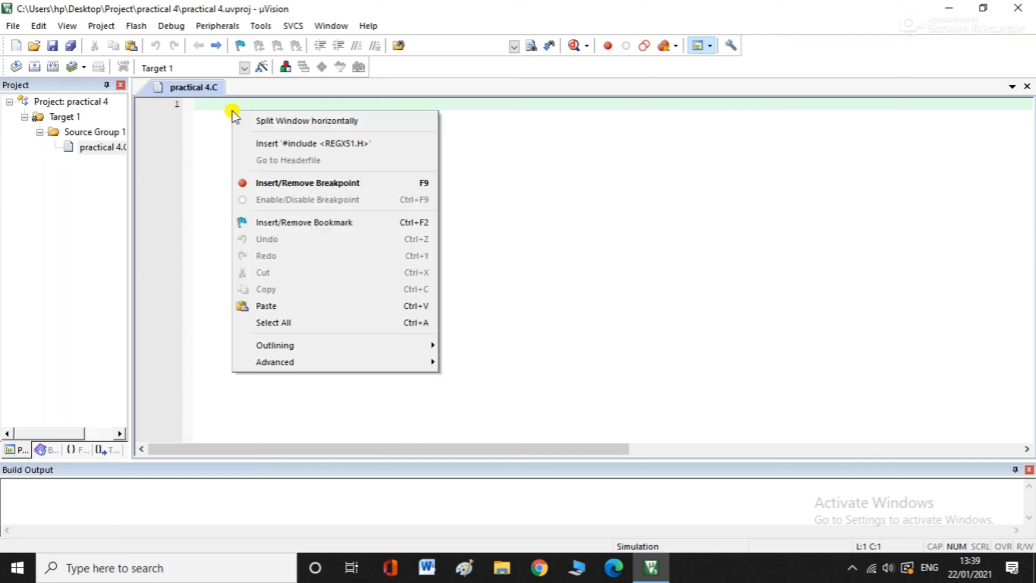
click(320, 309)
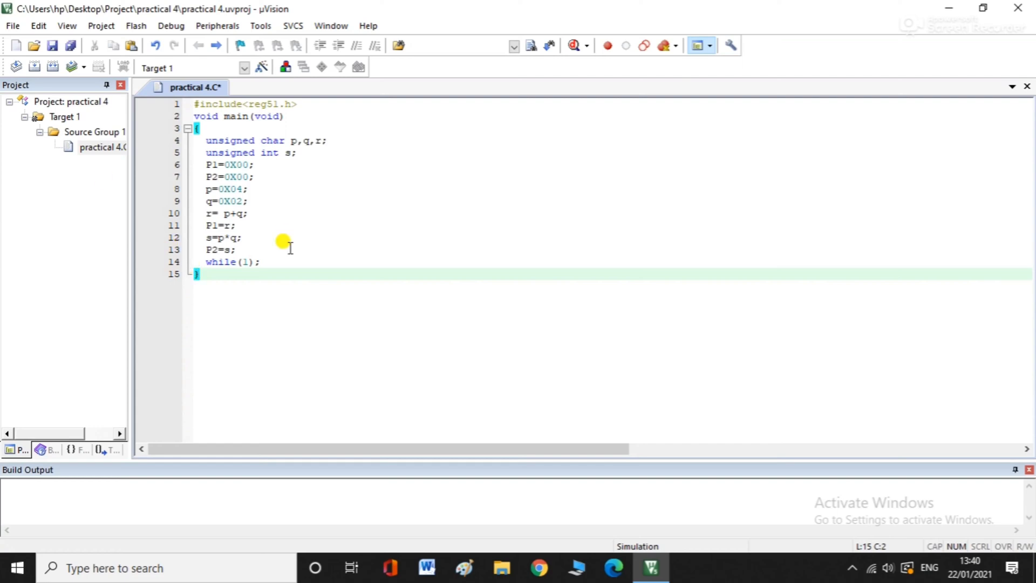
click(32, 68)
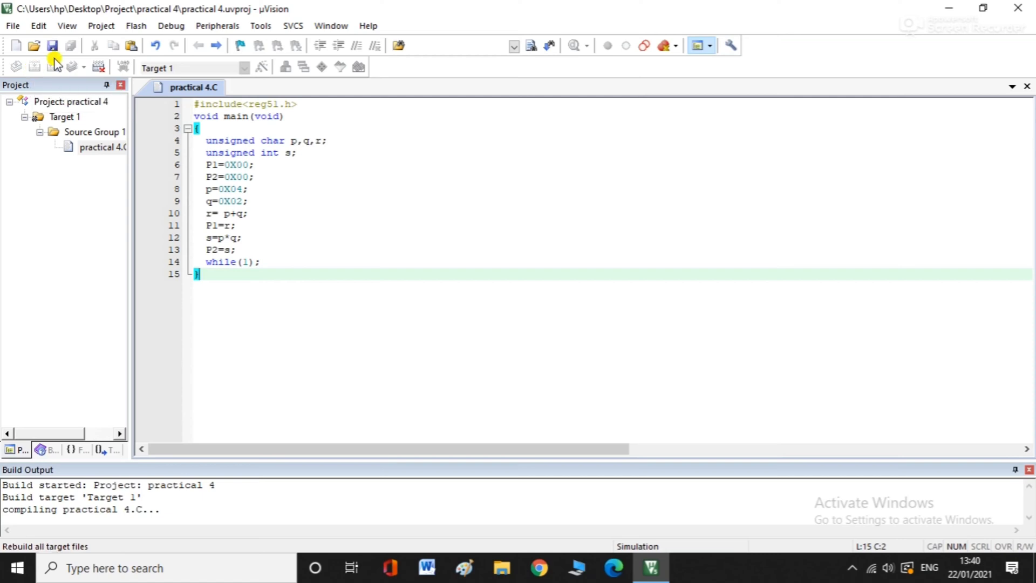
click(52, 47)
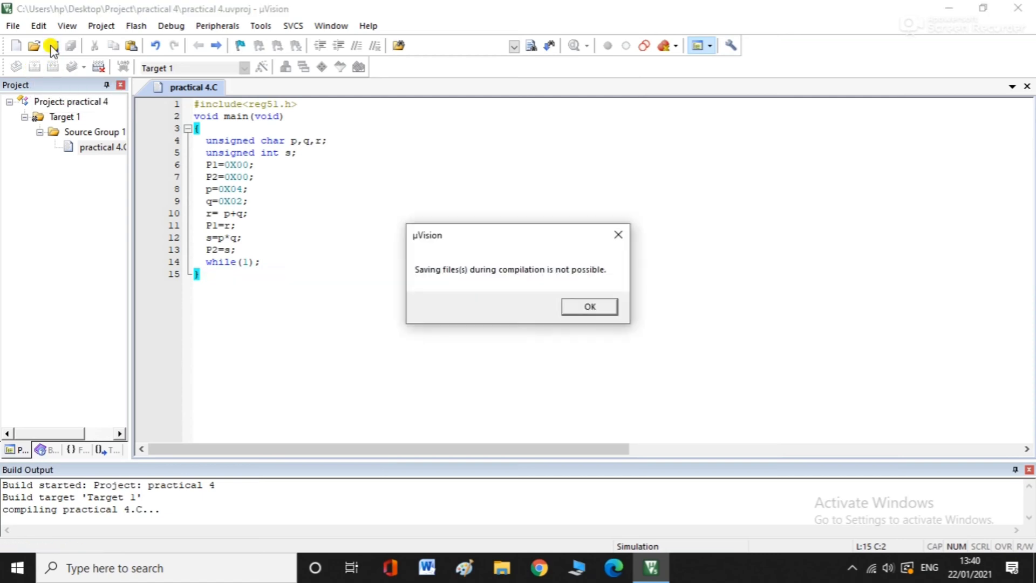
click(617, 235)
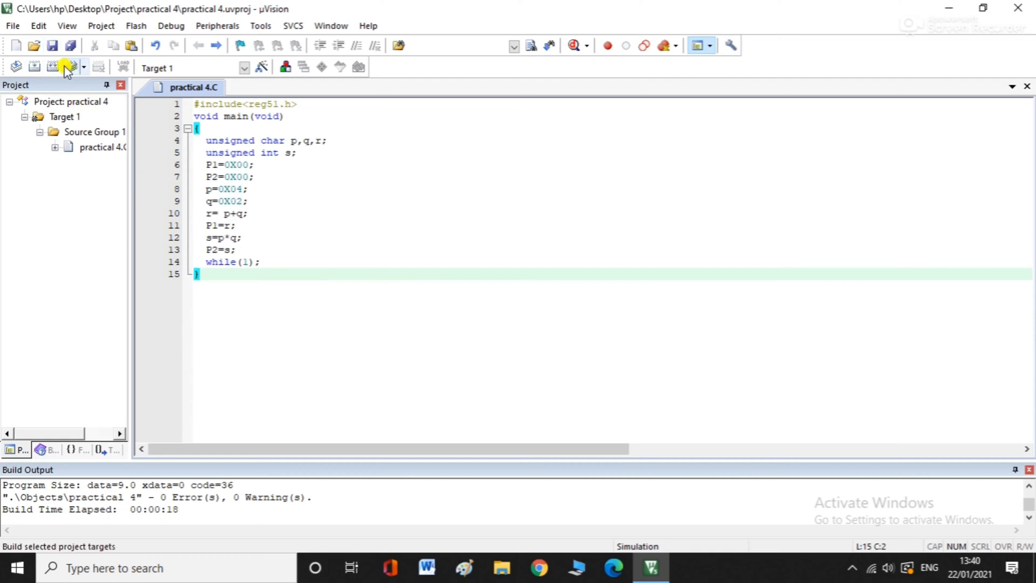
click(55, 68)
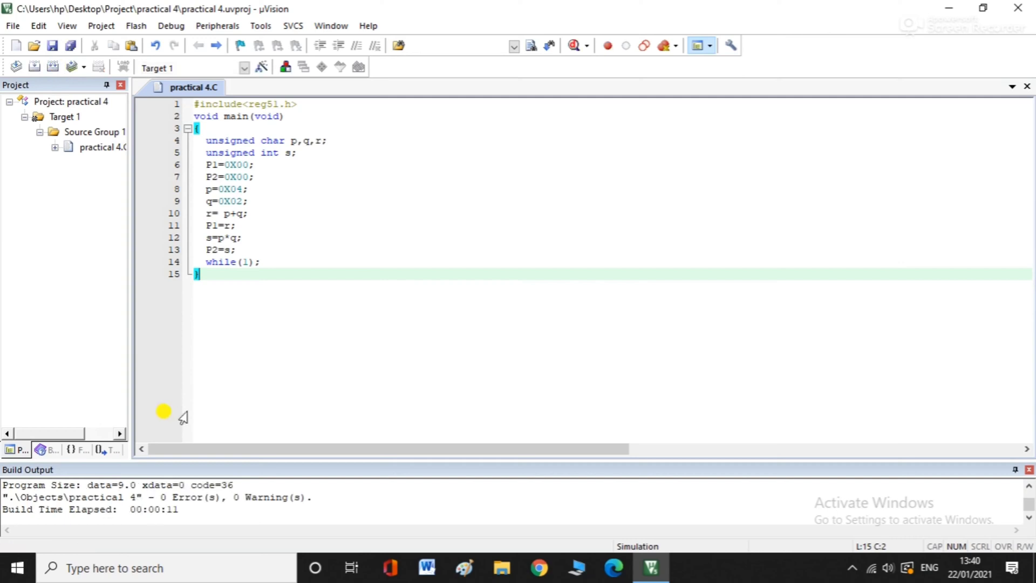
Step: Enable Use On-chip ROM and Create HEX File in Target 1's options
click(68, 118)
right_click(68, 118)
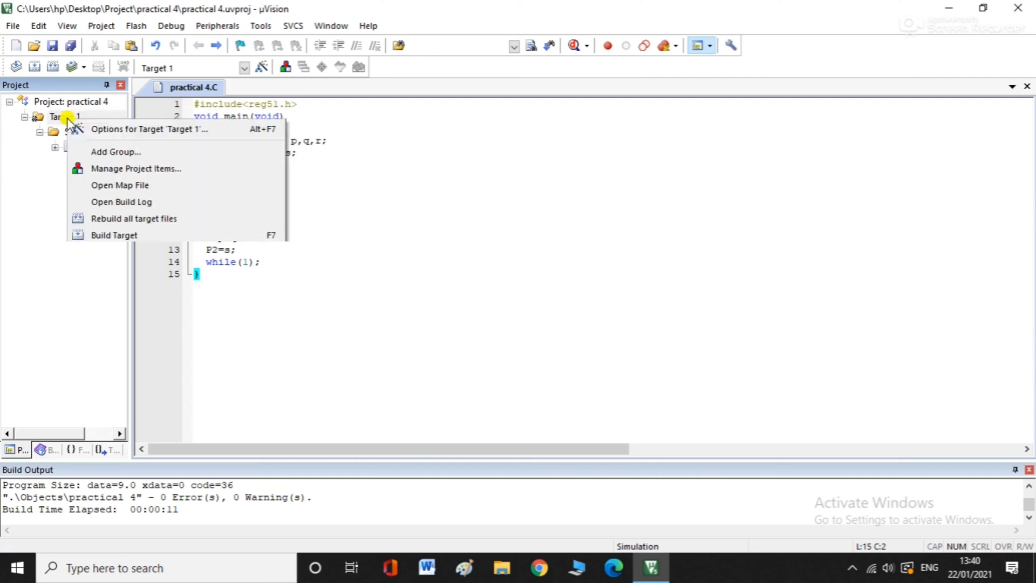
click(91, 130)
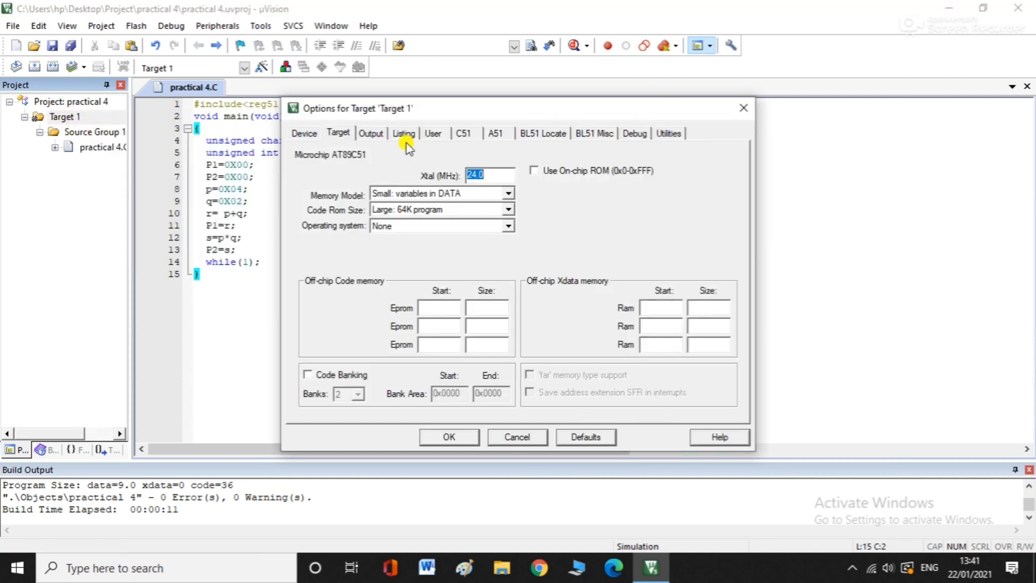
click(536, 171)
click(374, 135)
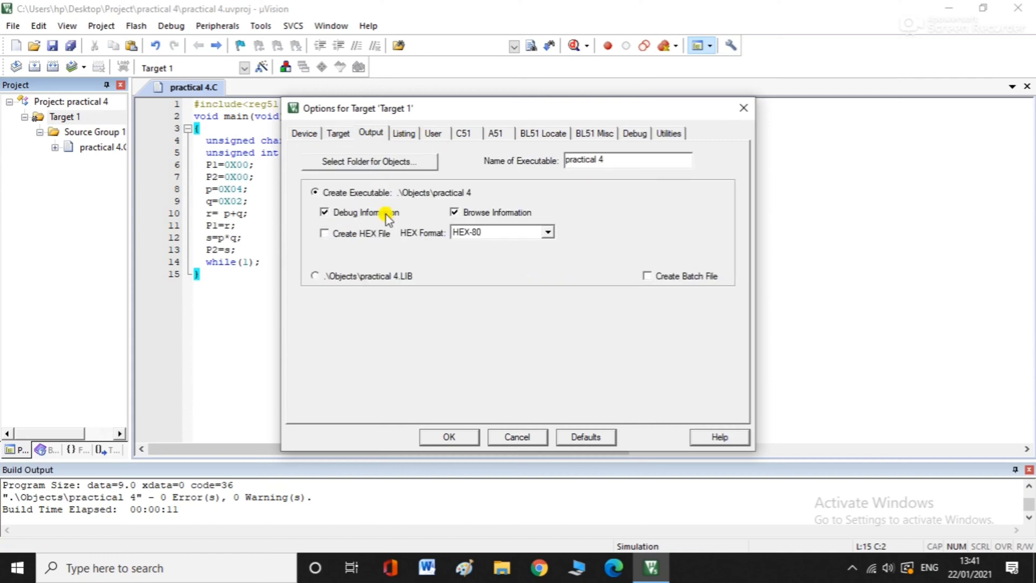
click(325, 234)
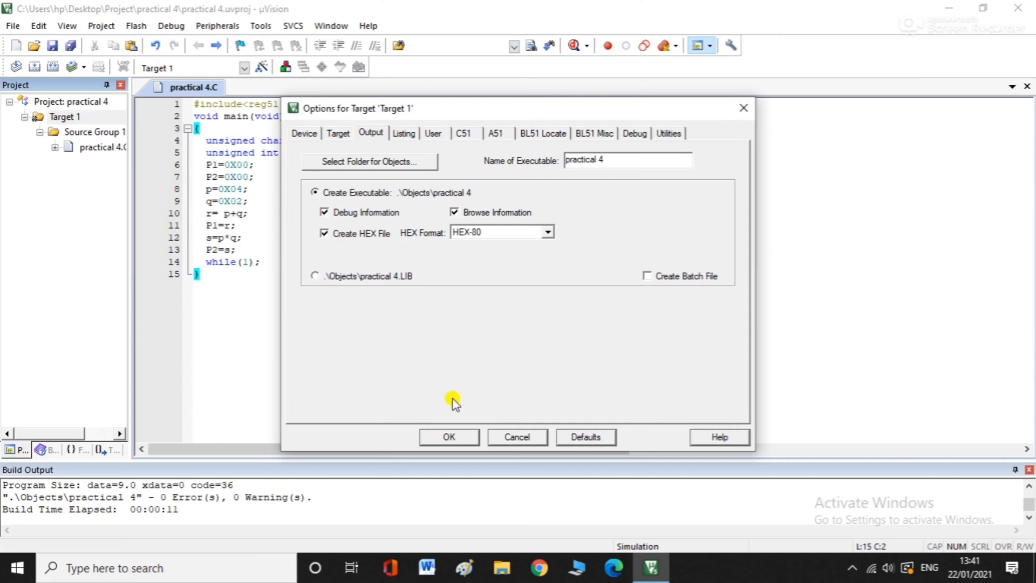
click(455, 437)
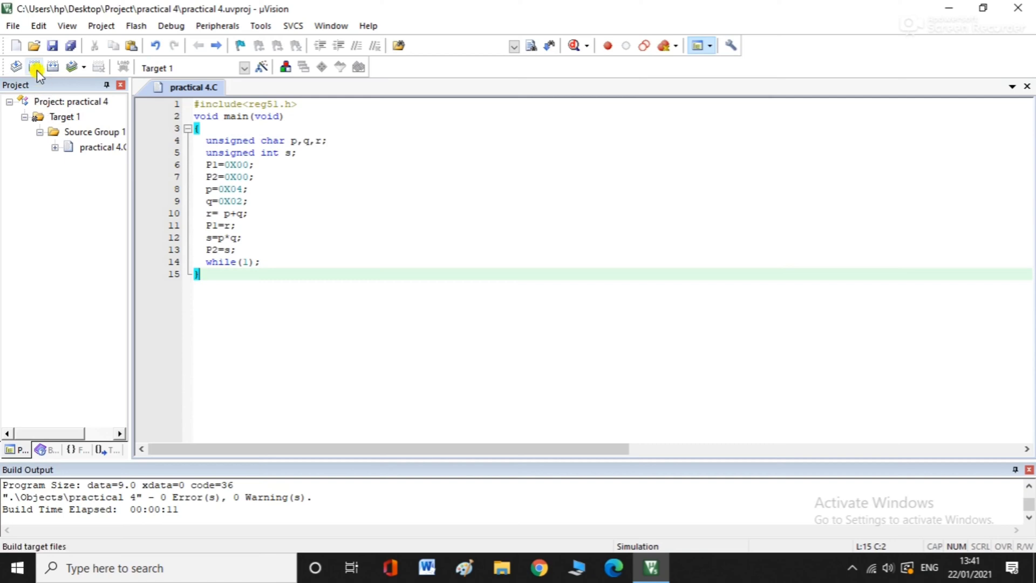
Step: Build practical 4 and confirm the hex file was created with 0 errors, 0 warnings
click(37, 70)
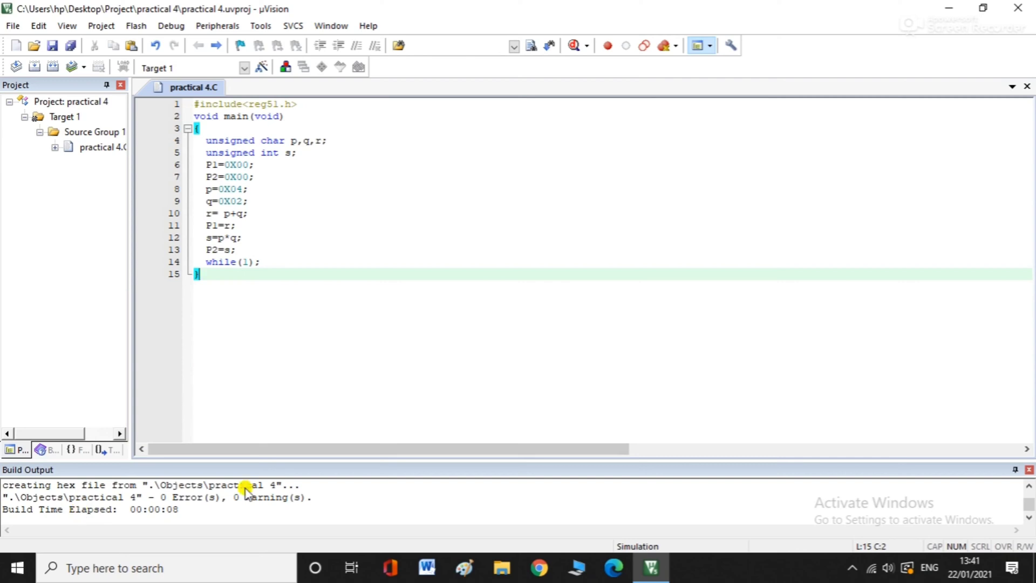
click(281, 486)
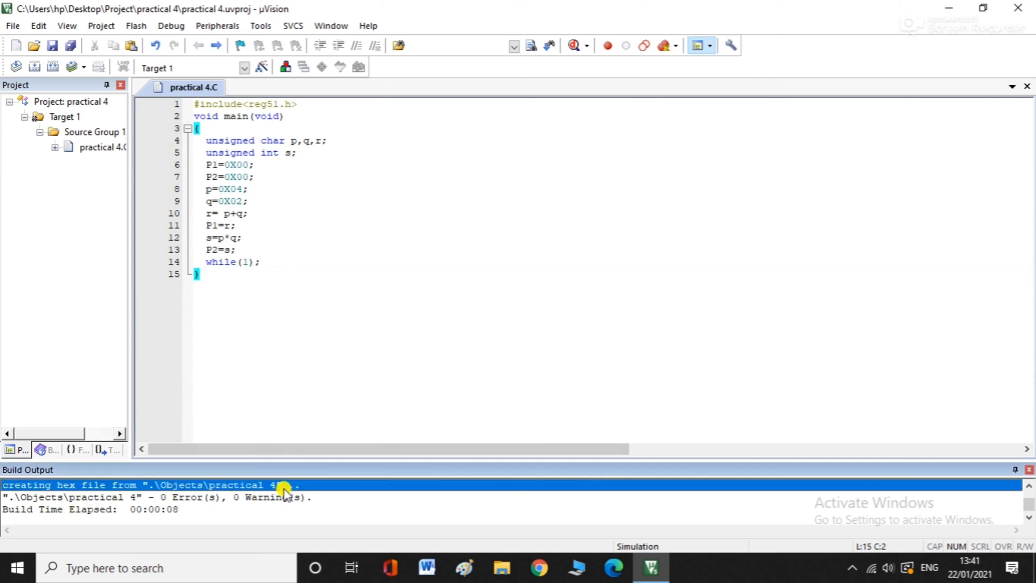
Step: Start a debug simulation session and dismiss the Evaluation Mode notice
click(185, 27)
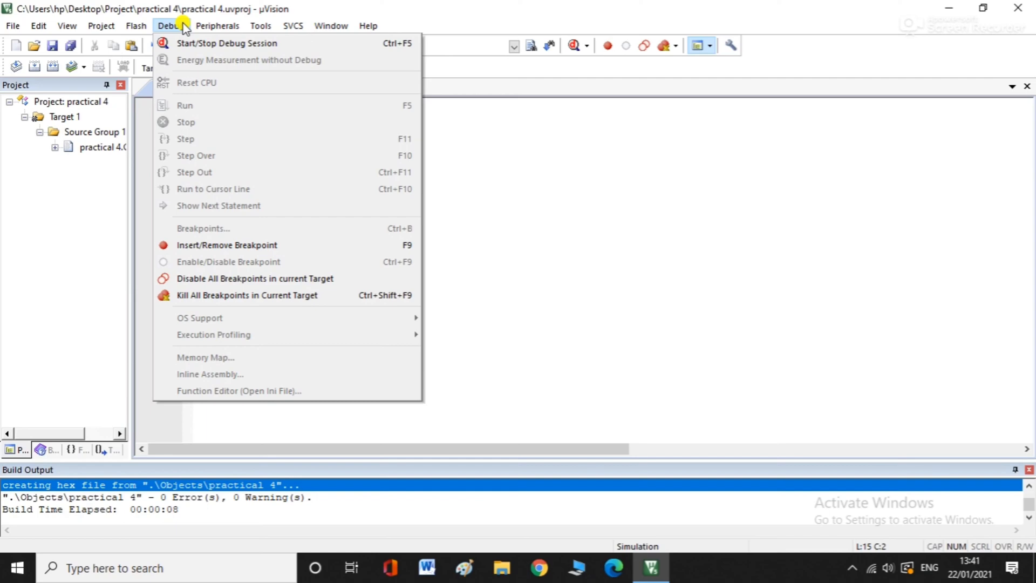
click(183, 24)
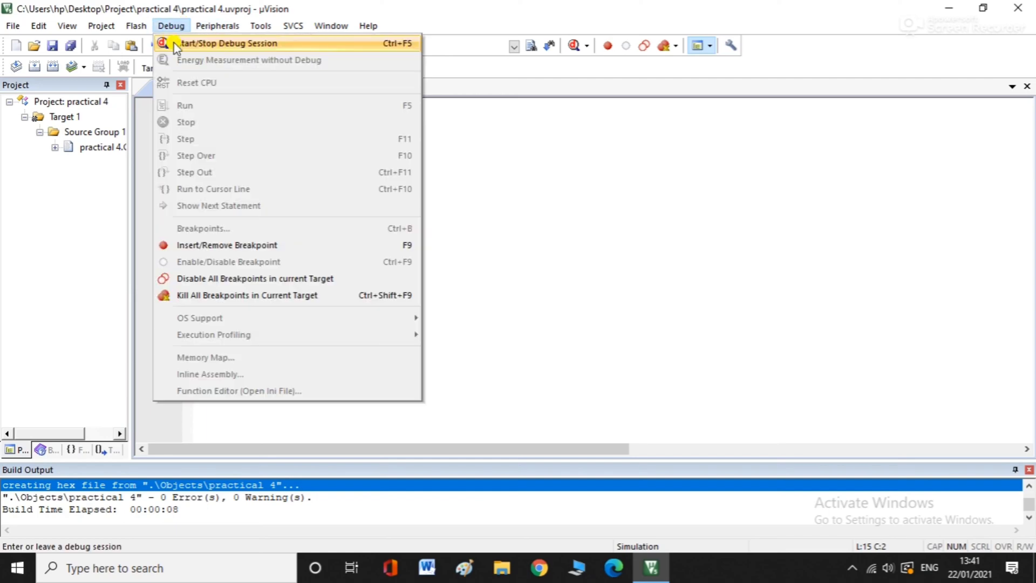
click(174, 45)
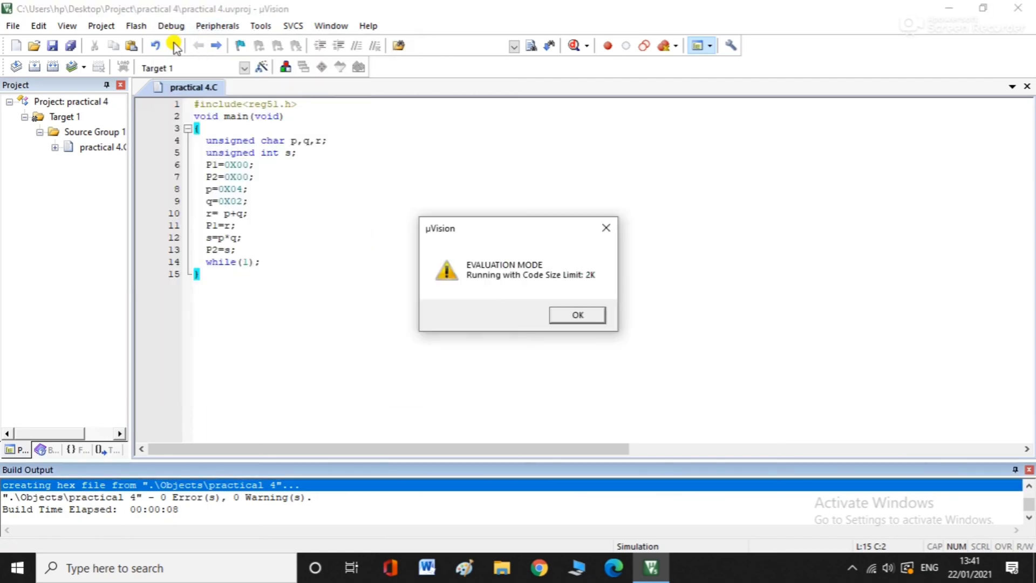
click(577, 317)
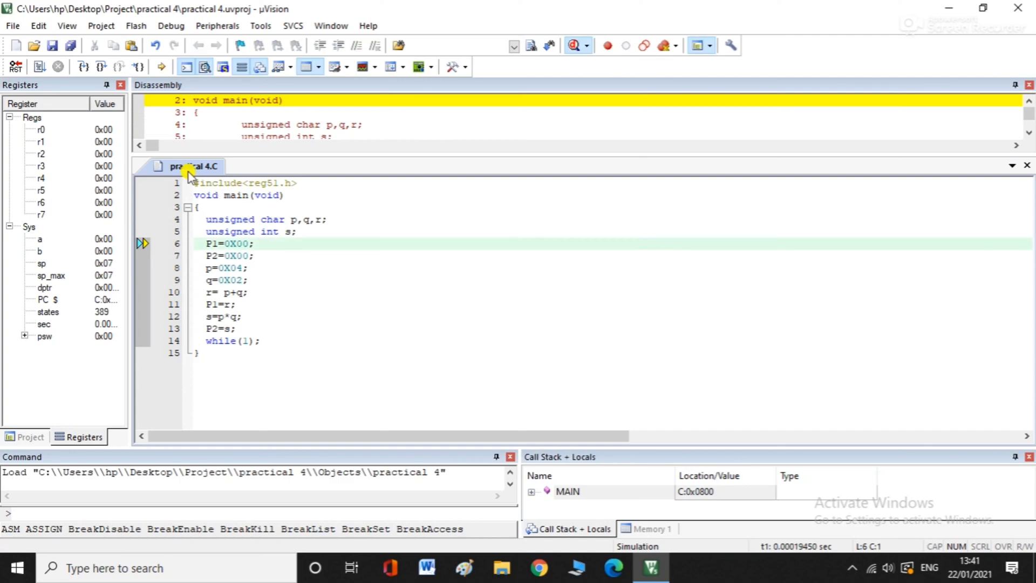
Step: Open the Parallel Port 1 monitor and move it clear of the code
click(219, 27)
mouse_move(231, 60)
click(311, 77)
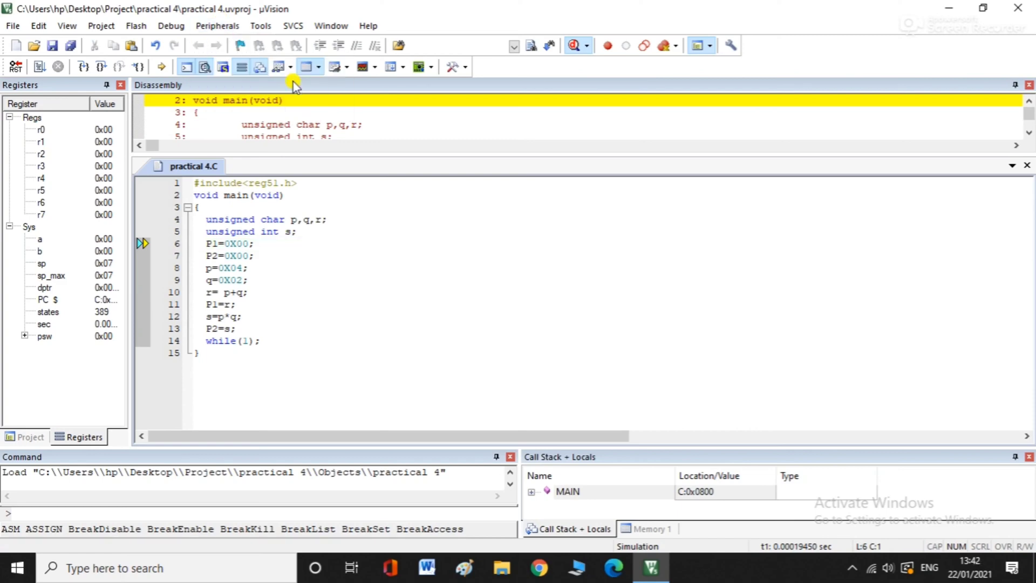
drag(280, 164, 375, 180)
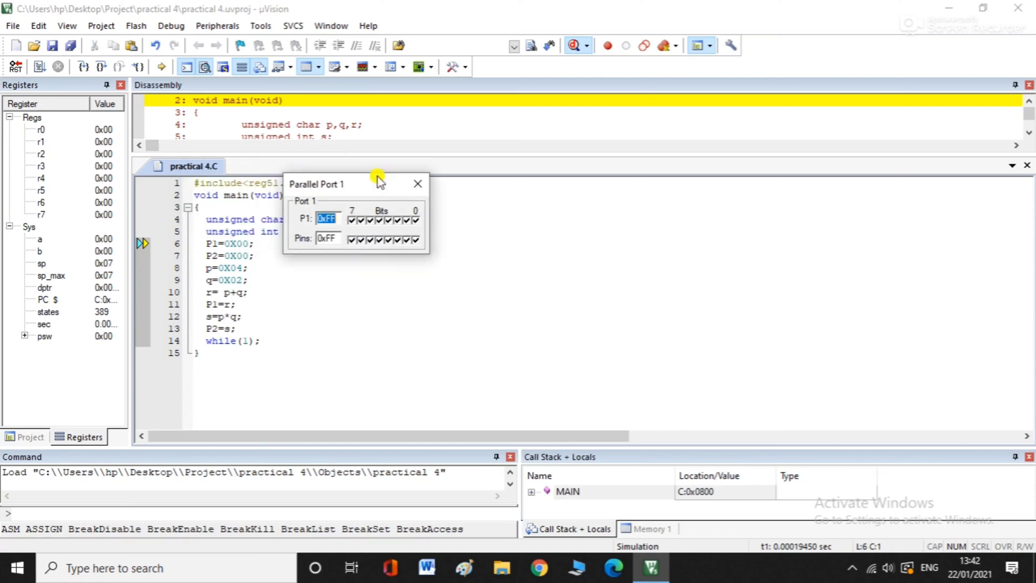
click(216, 30)
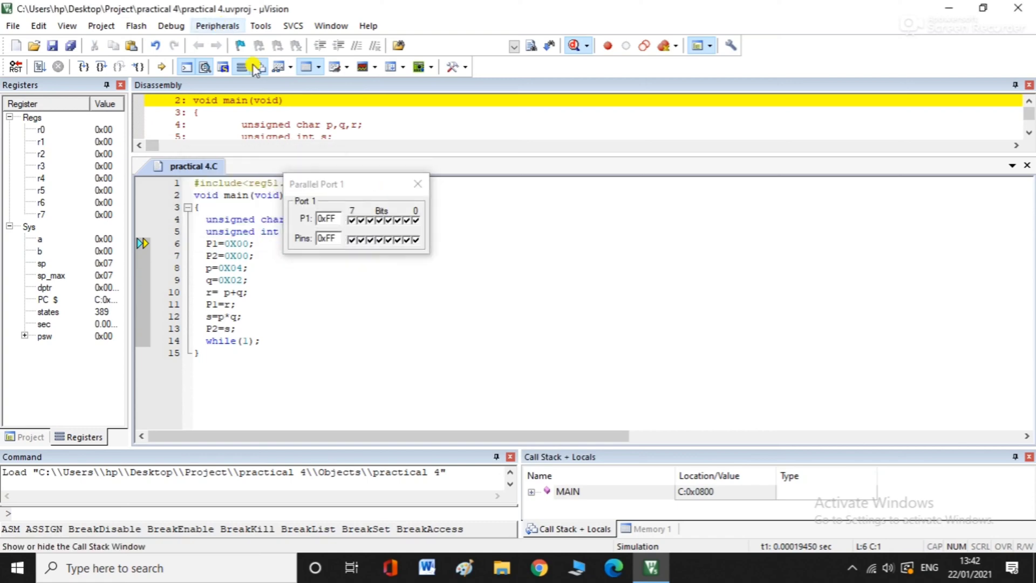
Step: Open the Parallel Port 2 monitor and arrange it beside Port 1
click(218, 27)
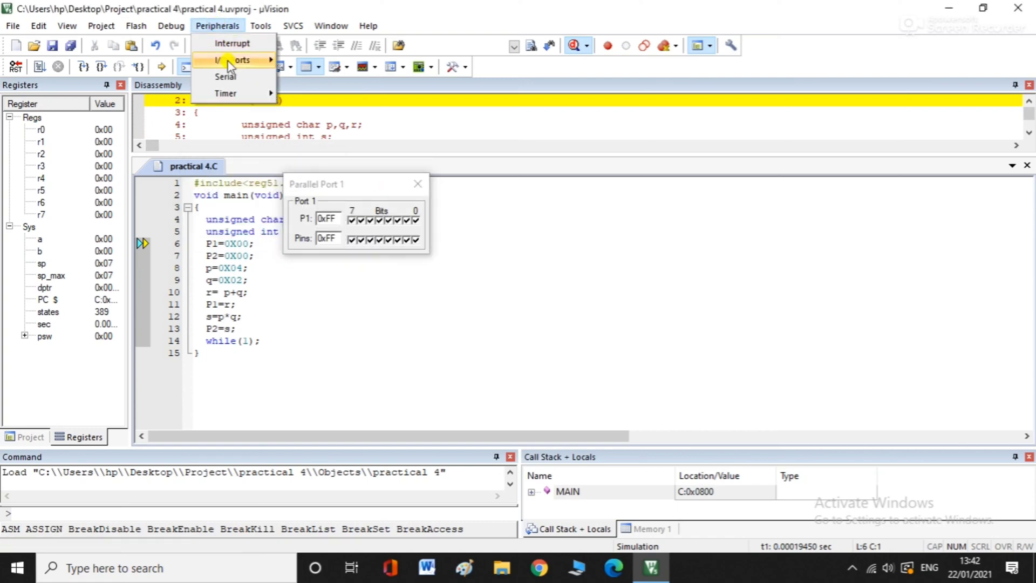
mouse_move(235, 60)
click(293, 96)
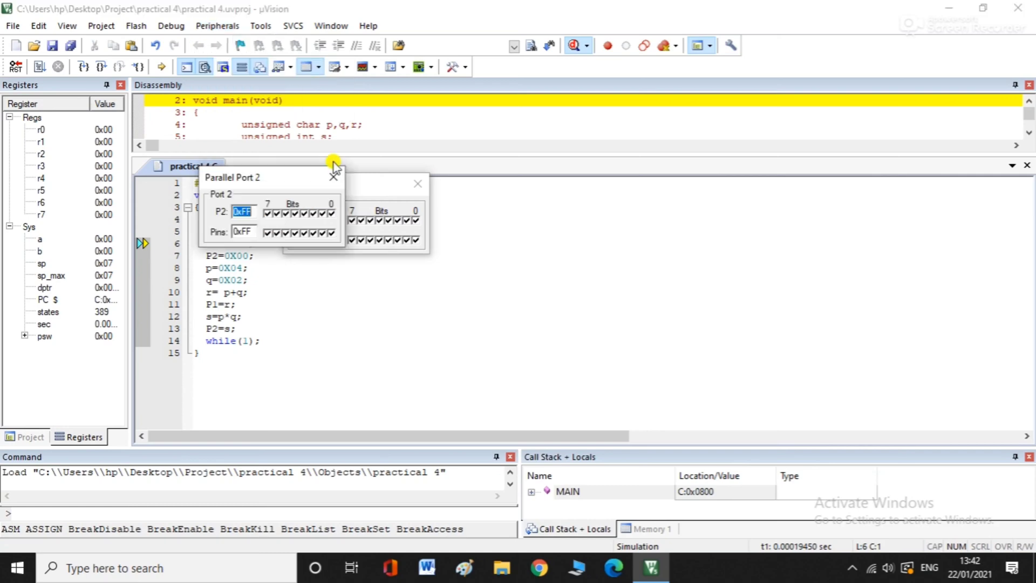
drag(294, 179, 608, 192)
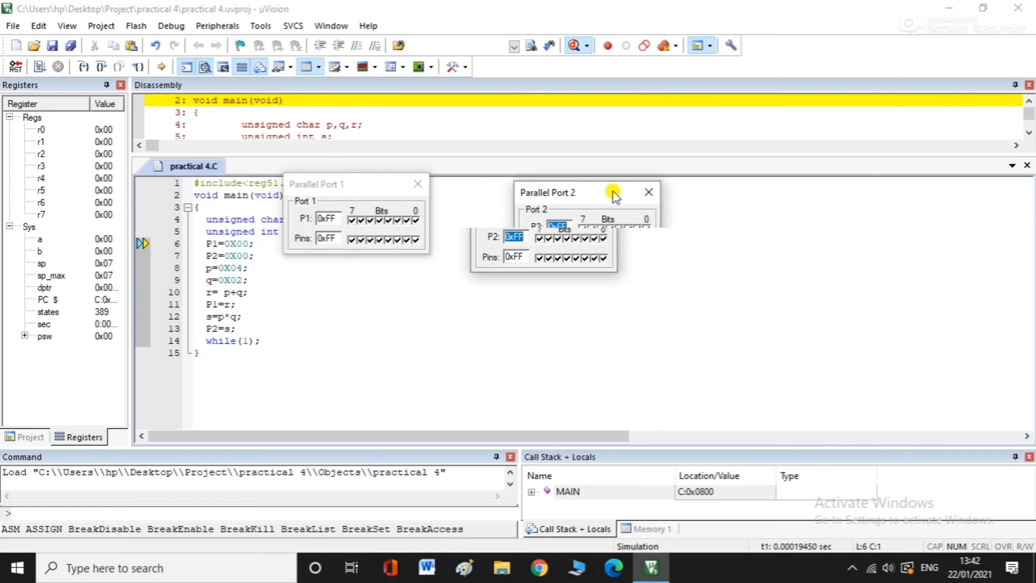
drag(405, 185, 447, 193)
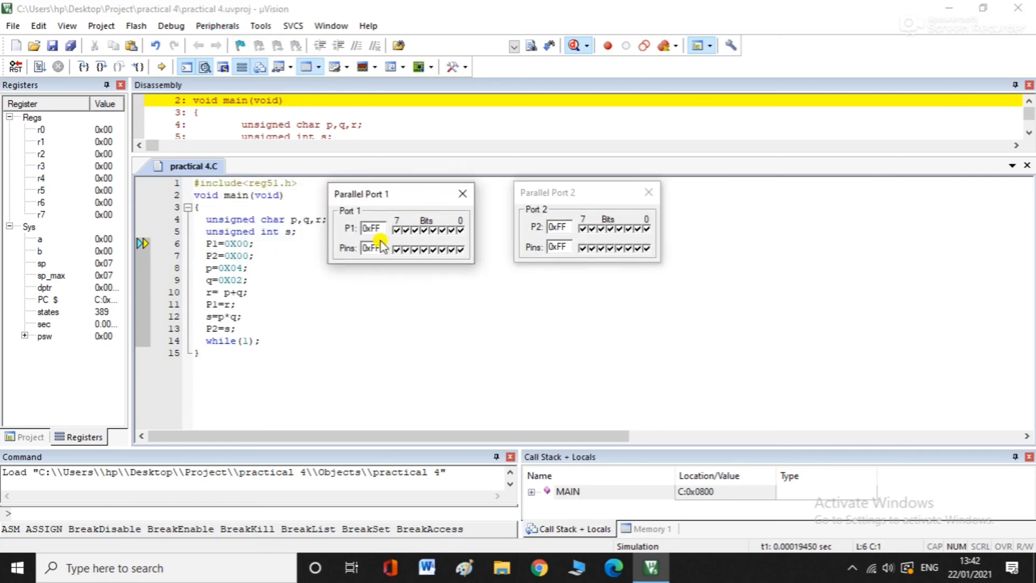
Step: Run the program in the simulator so Port 1 shows 0x06 and Port 2 shows 0x08
click(173, 26)
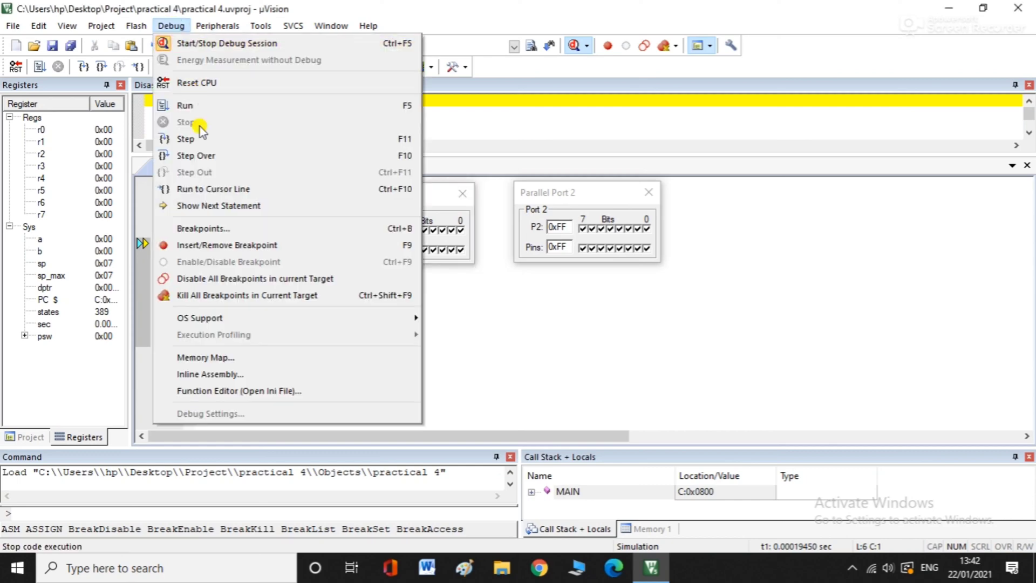
click(216, 108)
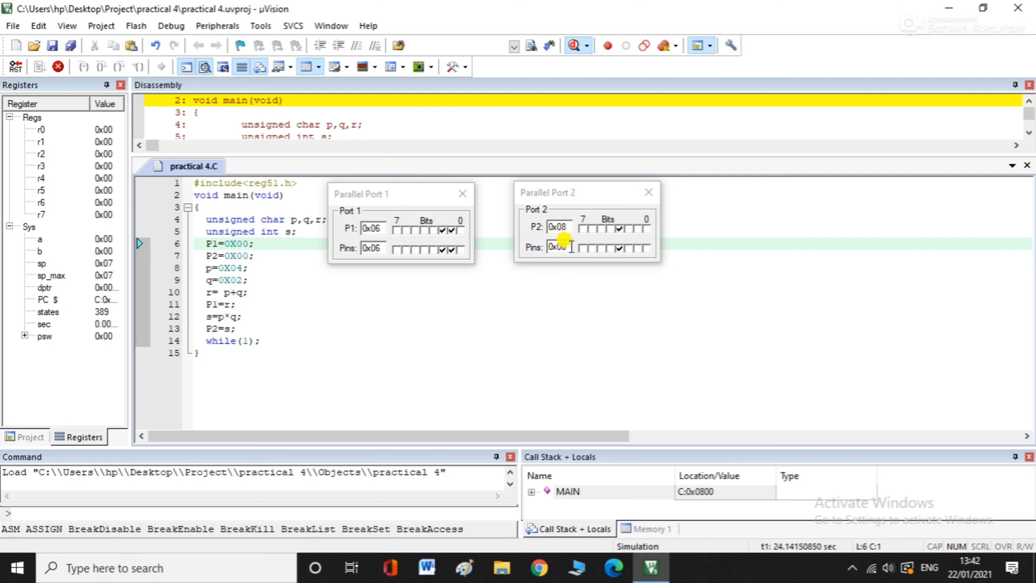
Step: Close the Parallel Port 1 and Parallel Port 2 monitor windows
click(462, 199)
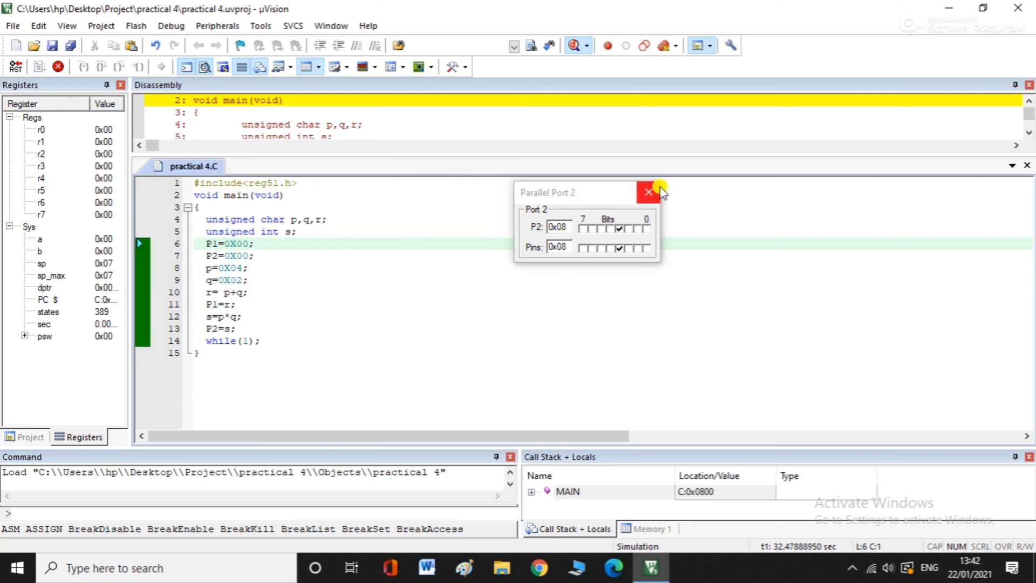
click(657, 191)
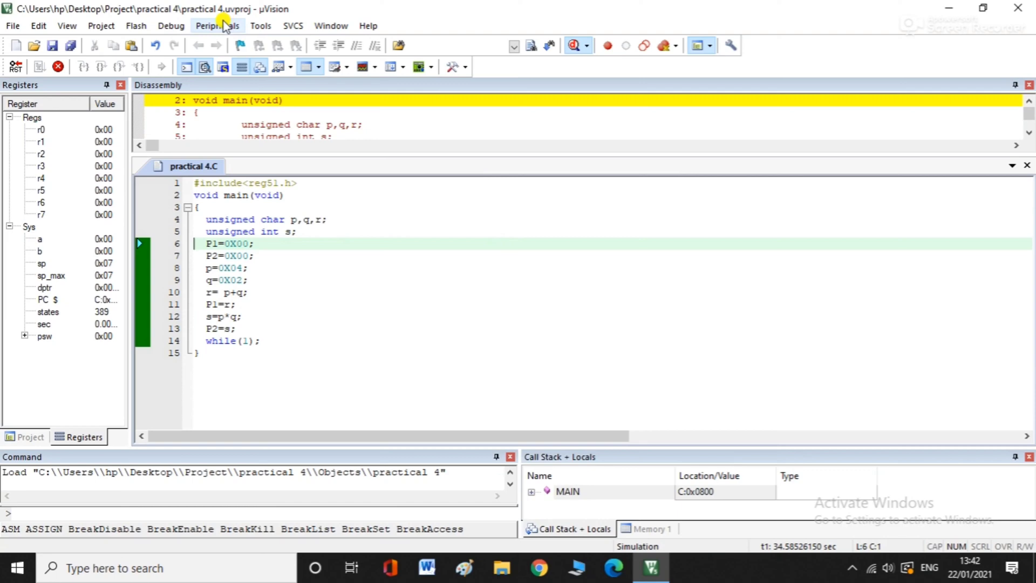